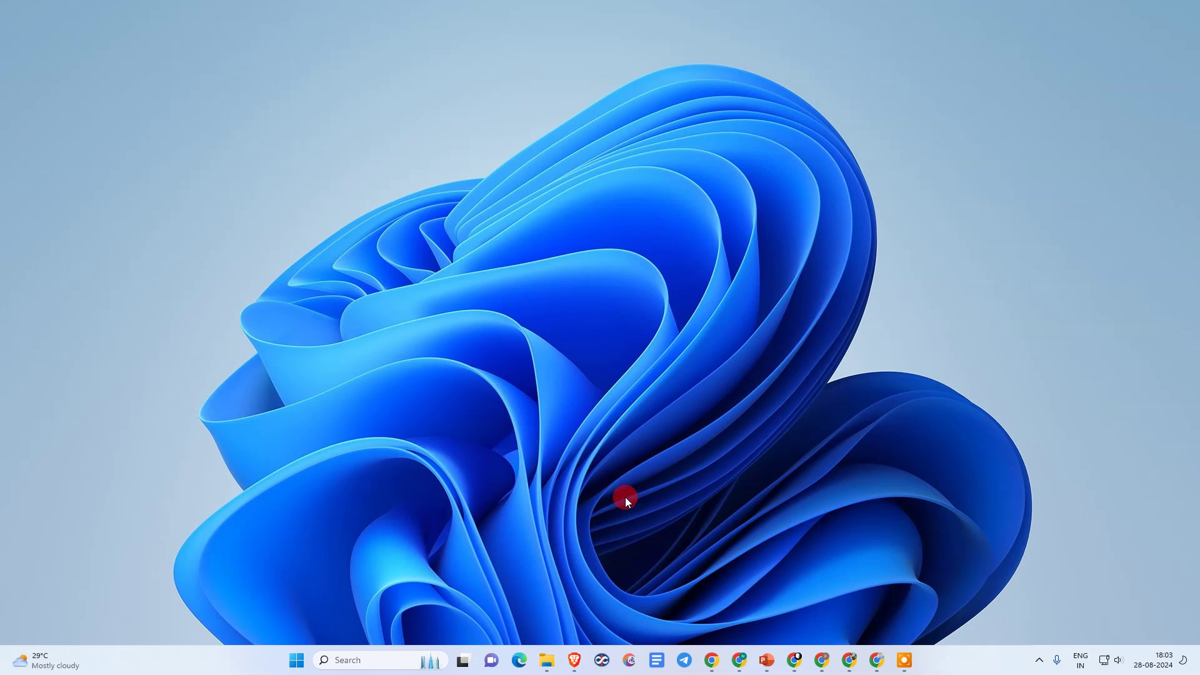
{"action": "right_click", "coordinate": [433, 197]}
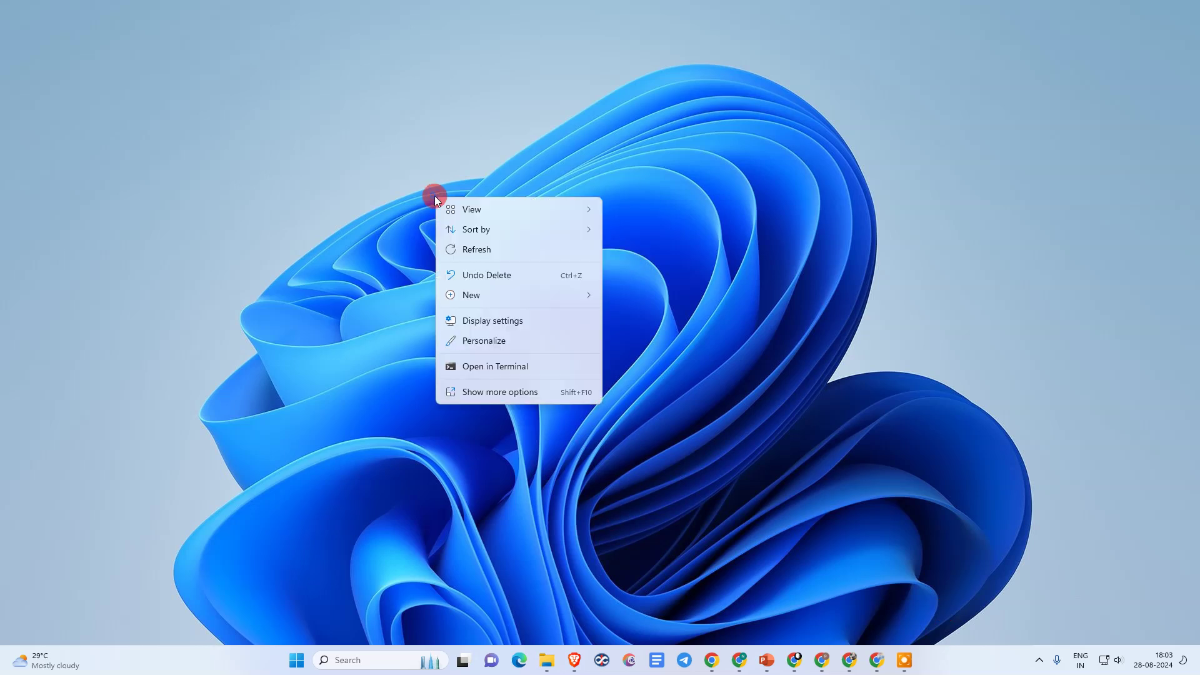
{"action": "left_click", "coordinate": [505, 254]}
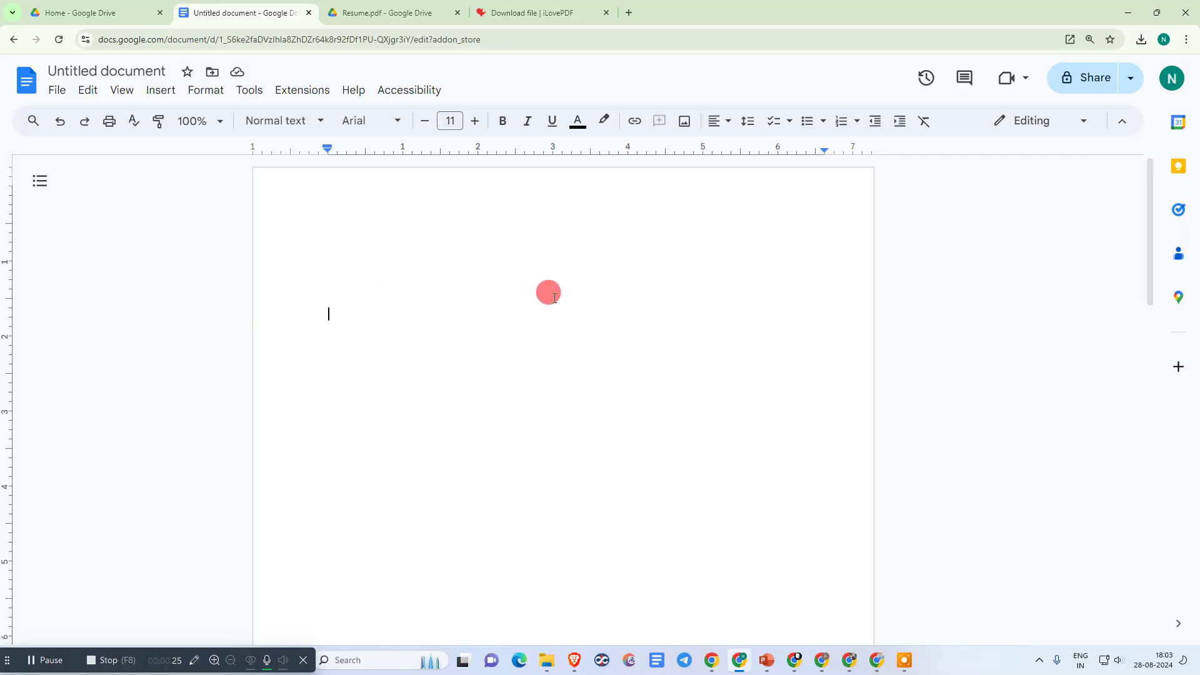
Step: Enter the word "netcast" on four consecutive lines of the blank document
{"action": "type", "text": "netcast"}
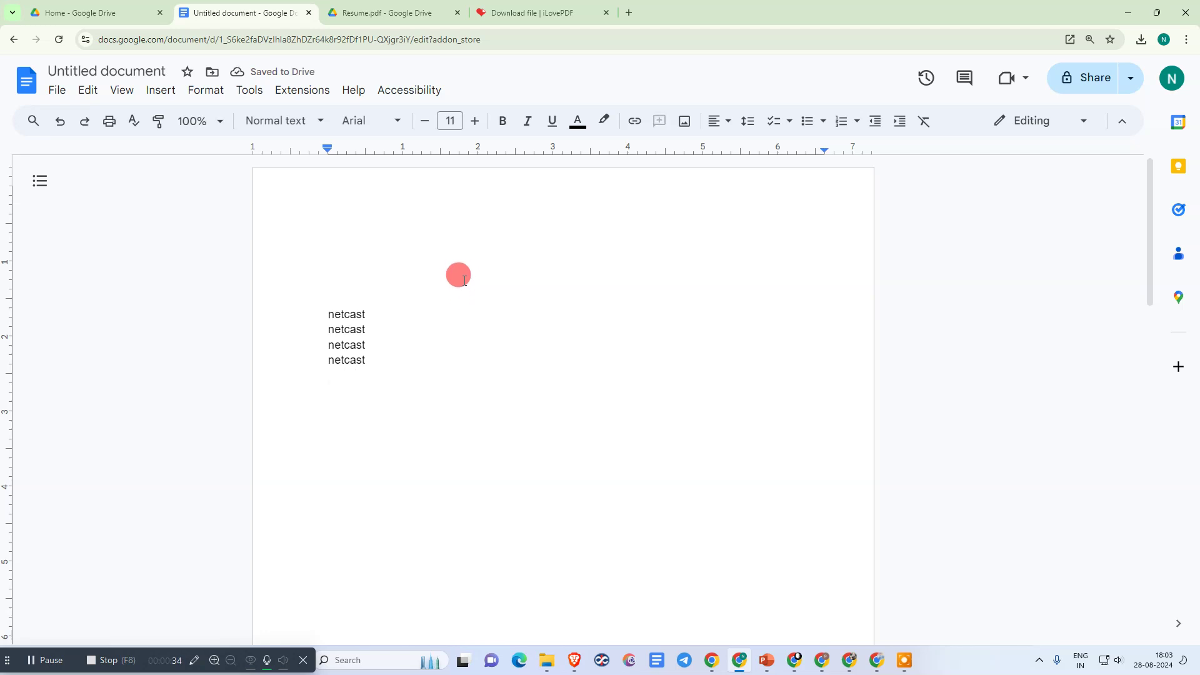
{"action": "left_click_drag", "start_coordinate": [325, 149], "coordinate": [285, 148]}
{"action": "left_click", "coordinate": [360, 297]}
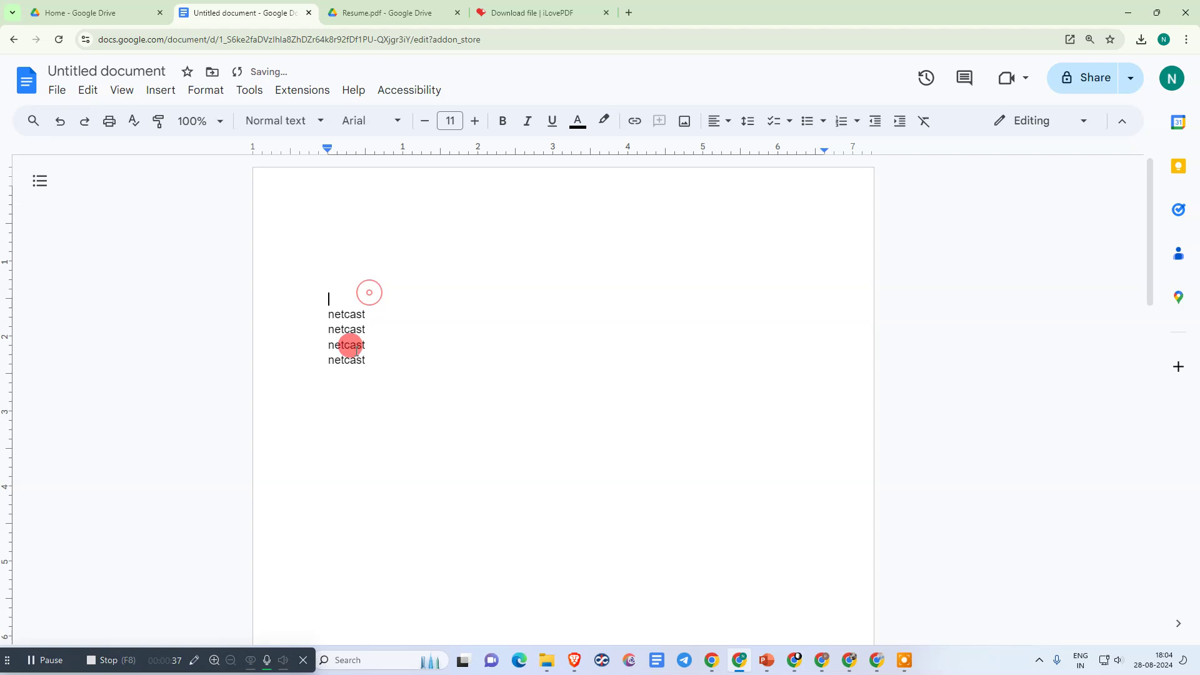
{"action": "left_click", "coordinate": [356, 170]}
{"action": "left_click", "coordinate": [317, 311]}
{"action": "left_click", "coordinate": [383, 344]}
Step: Examine the numbered, bulleted and checklist presets available for the four netcast lines
{"action": "left_click_drag", "start_coordinate": [417, 357], "coordinate": [313, 308]}
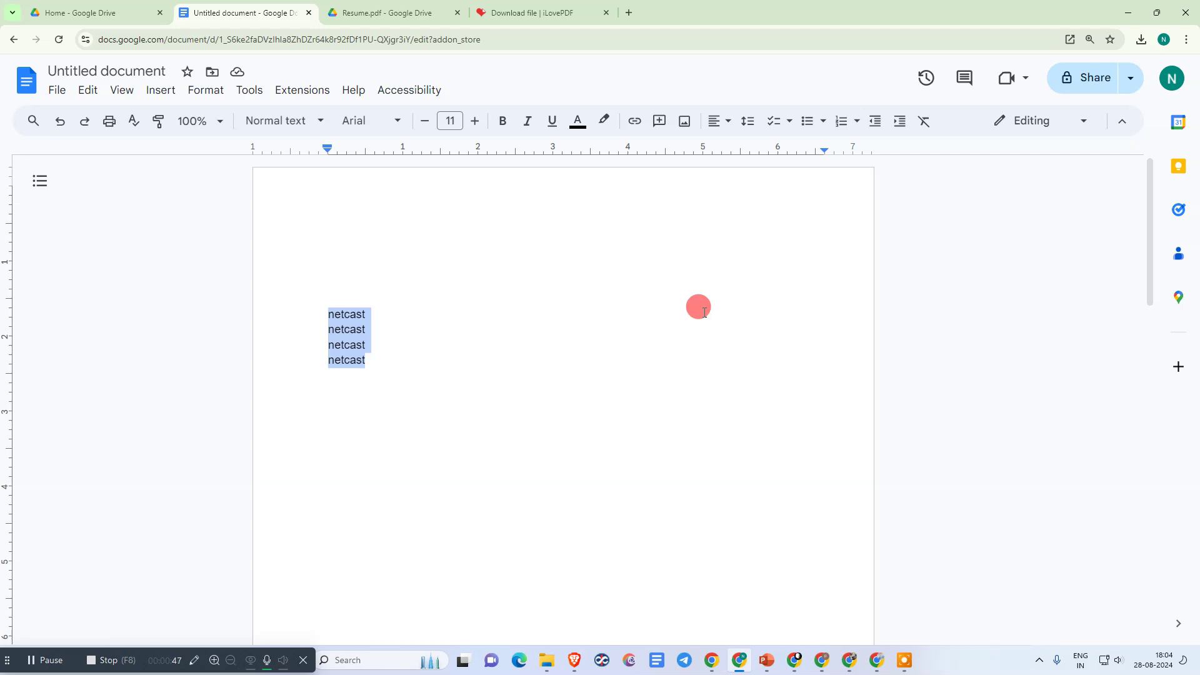
{"action": "left_click", "coordinate": [187, 91]}
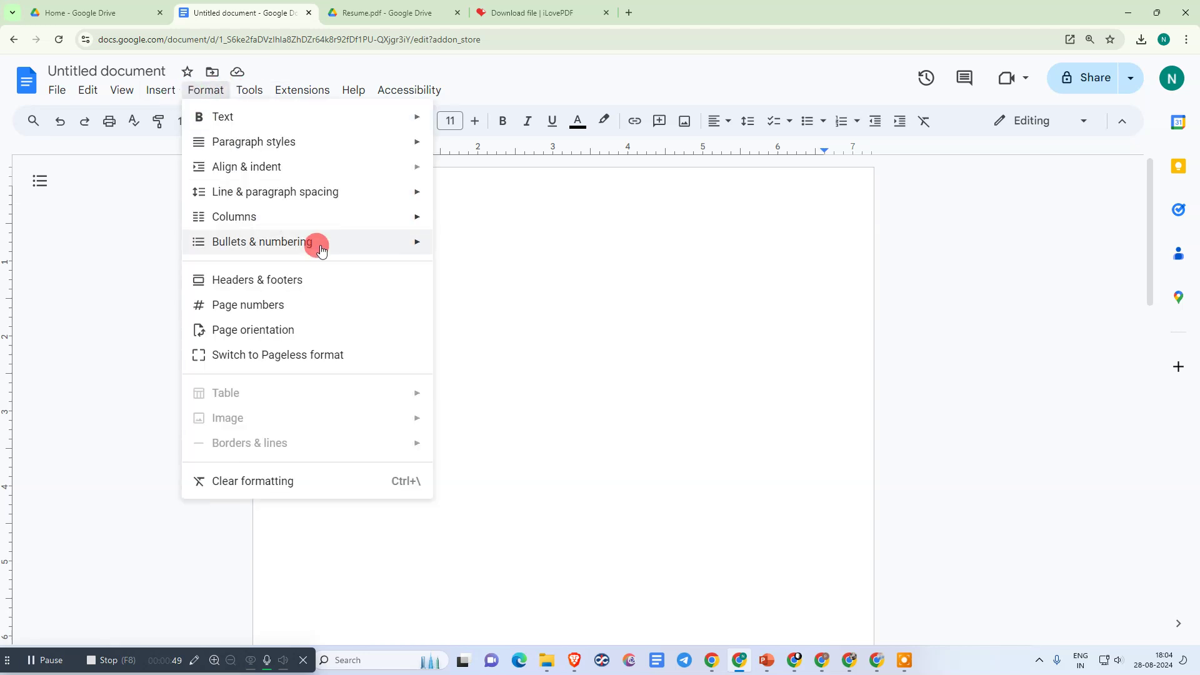
{"action": "mouse_move", "coordinate": [320, 249]}
{"action": "mouse_move", "coordinate": [493, 270]}
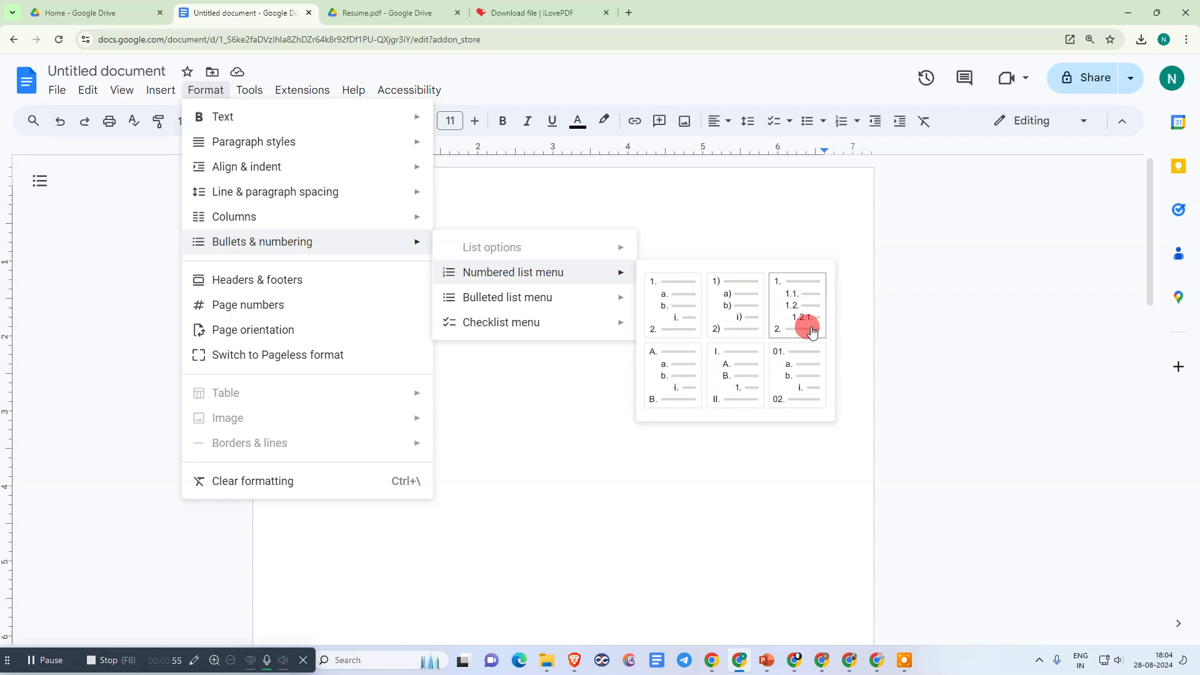
{"action": "mouse_move", "coordinate": [509, 298]}
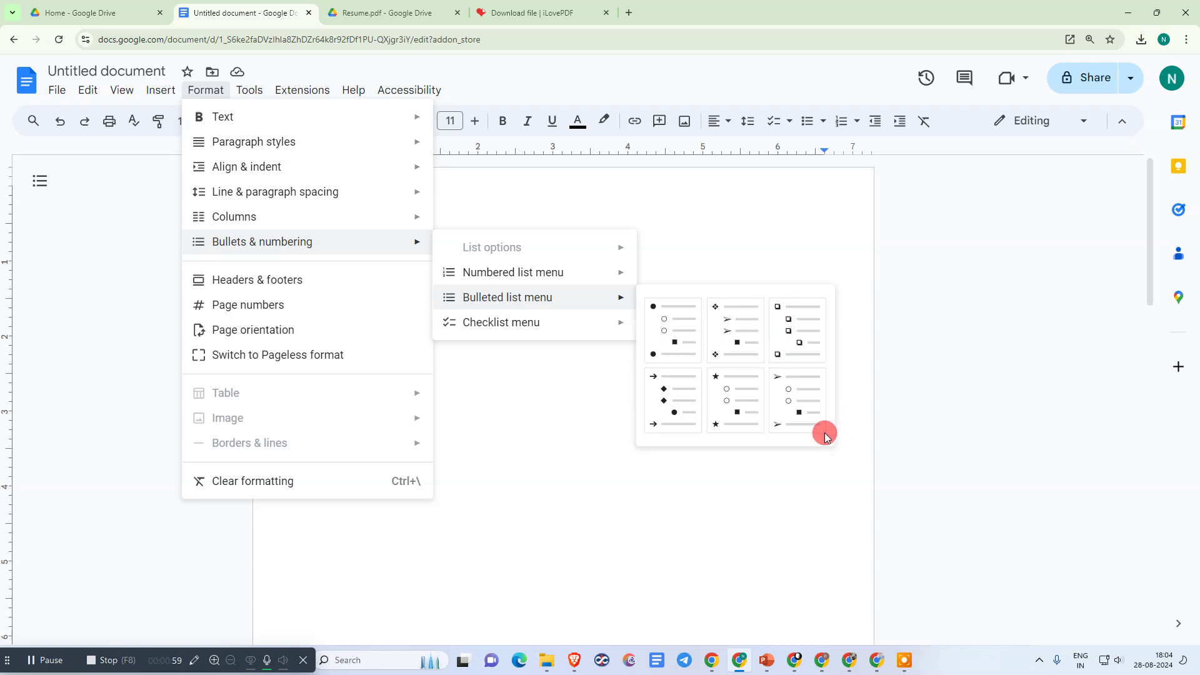
{"action": "mouse_move", "coordinate": [549, 323]}
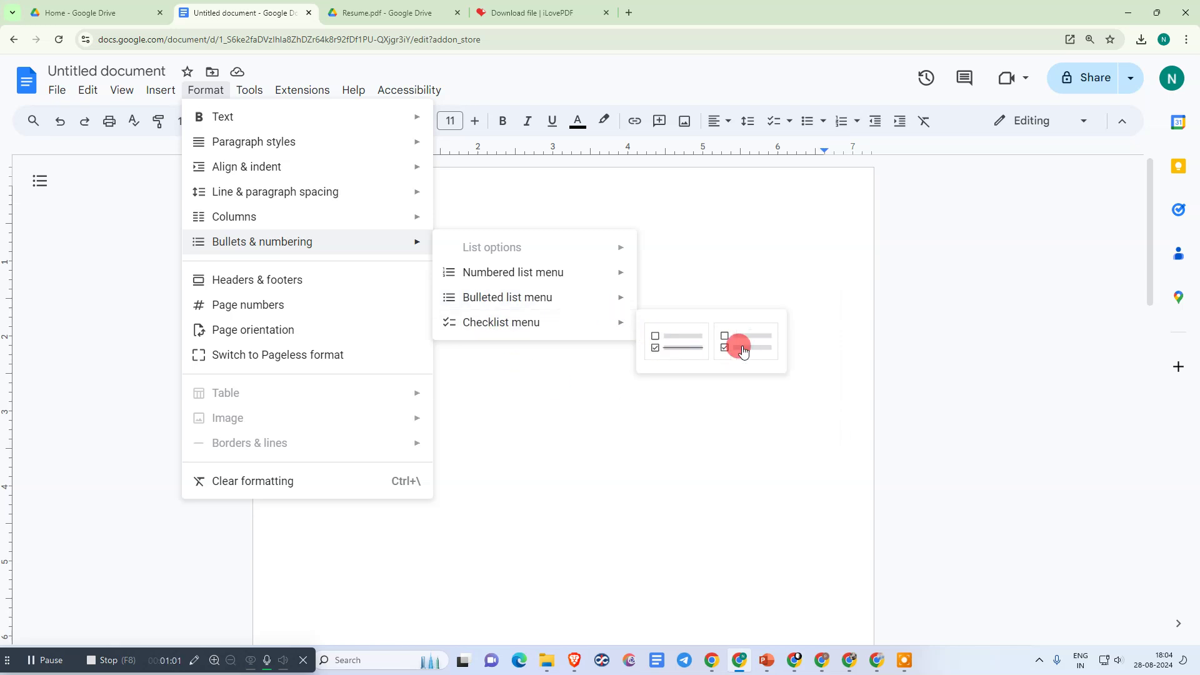
{"action": "left_click", "coordinate": [705, 436]}
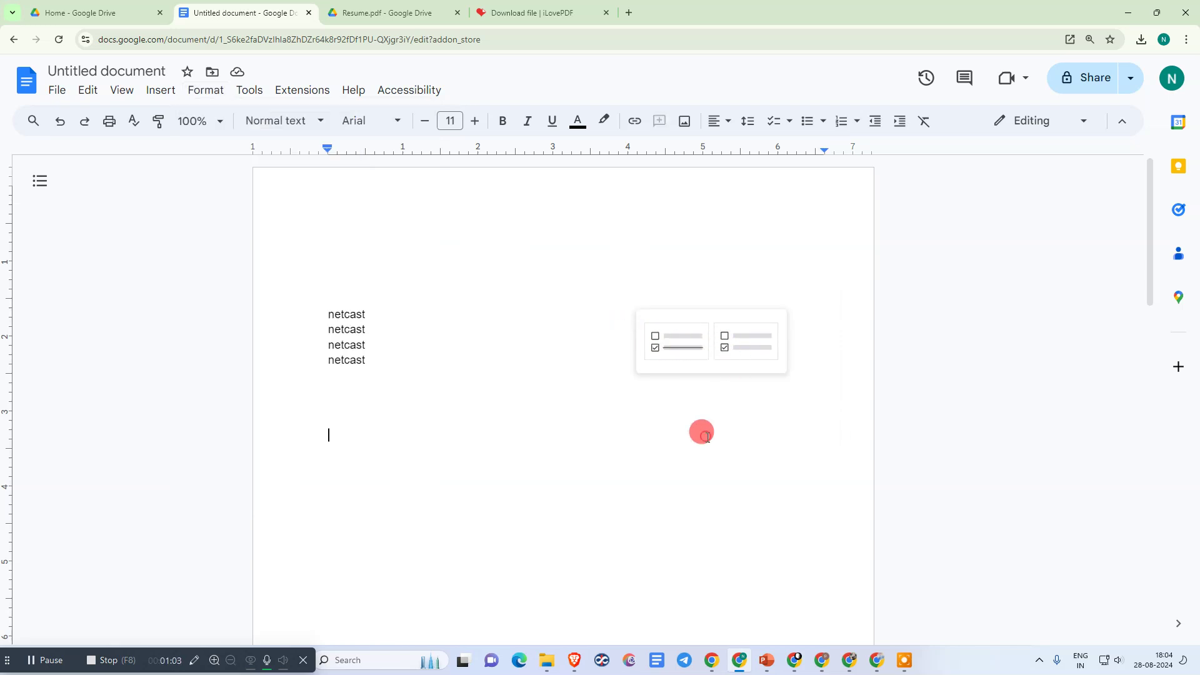
{"action": "left_click", "coordinate": [1084, 120]}
{"action": "left_click", "coordinate": [495, 302]}
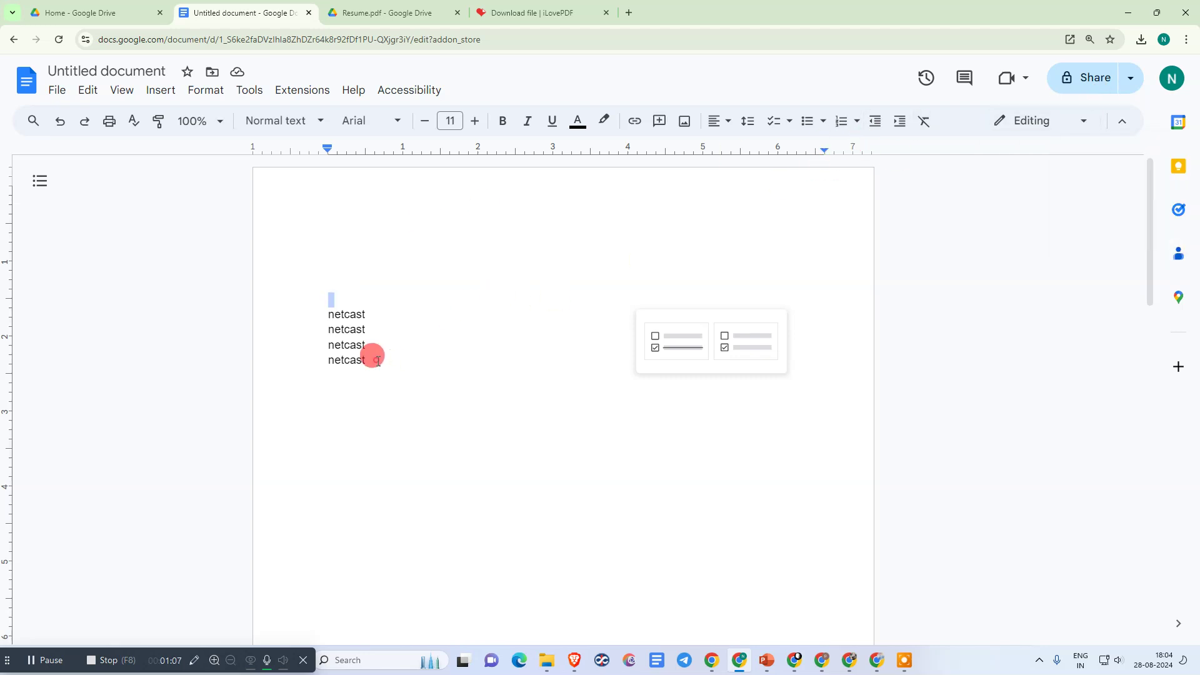
{"action": "left_click_drag", "start_coordinate": [378, 361], "coordinate": [297, 319]}
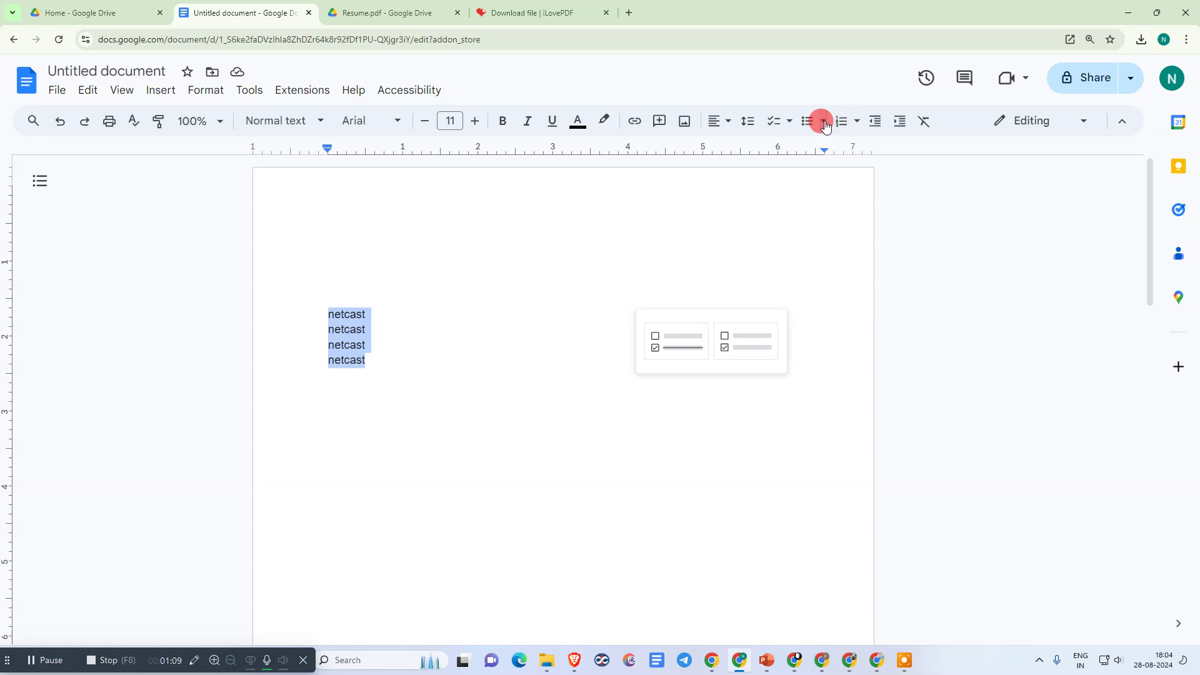
{"action": "left_click", "coordinate": [855, 121]}
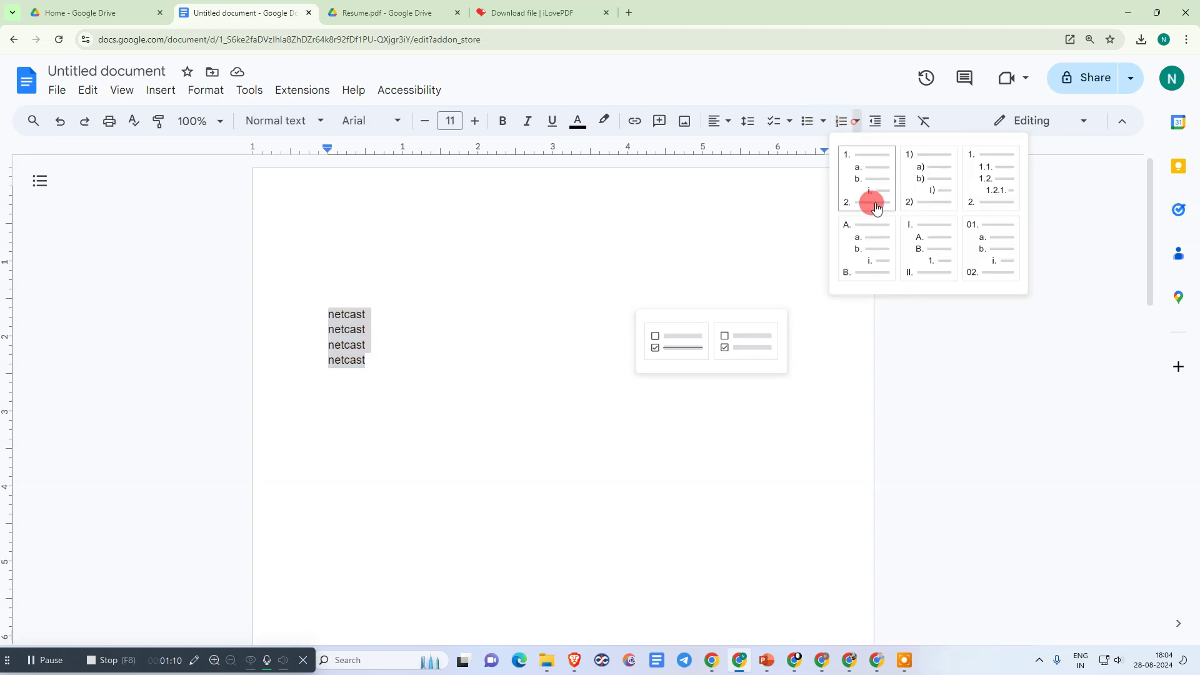
{"action": "left_click", "coordinate": [823, 121]}
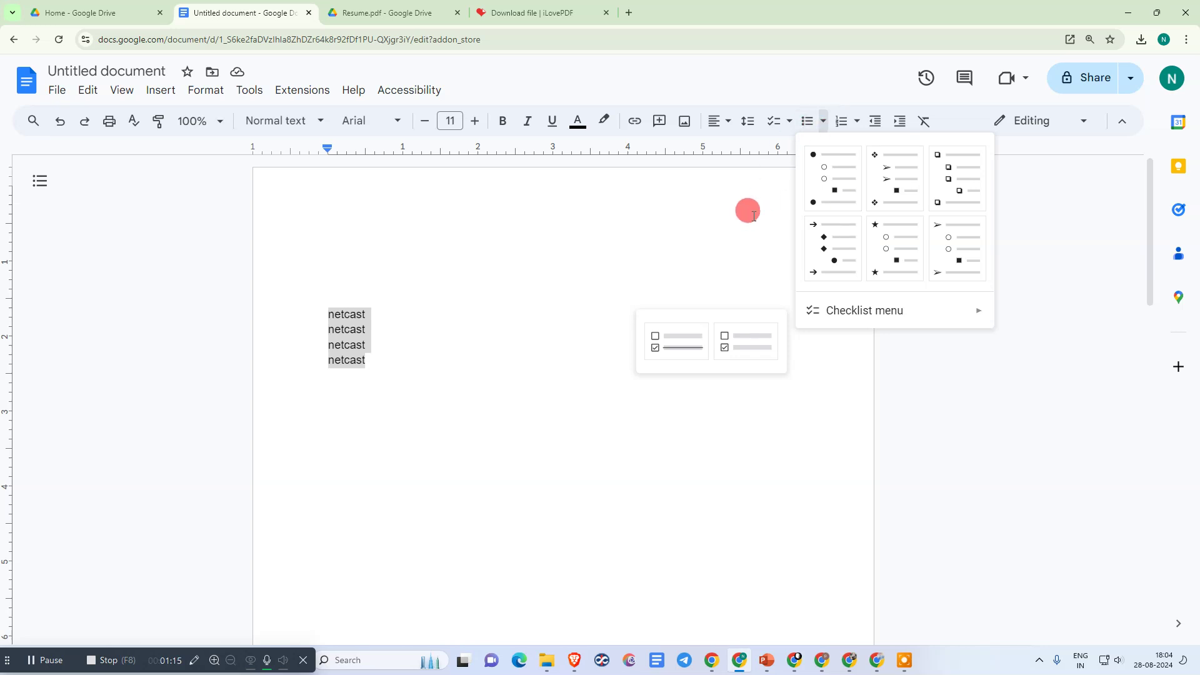
{"action": "left_click", "coordinate": [788, 121]}
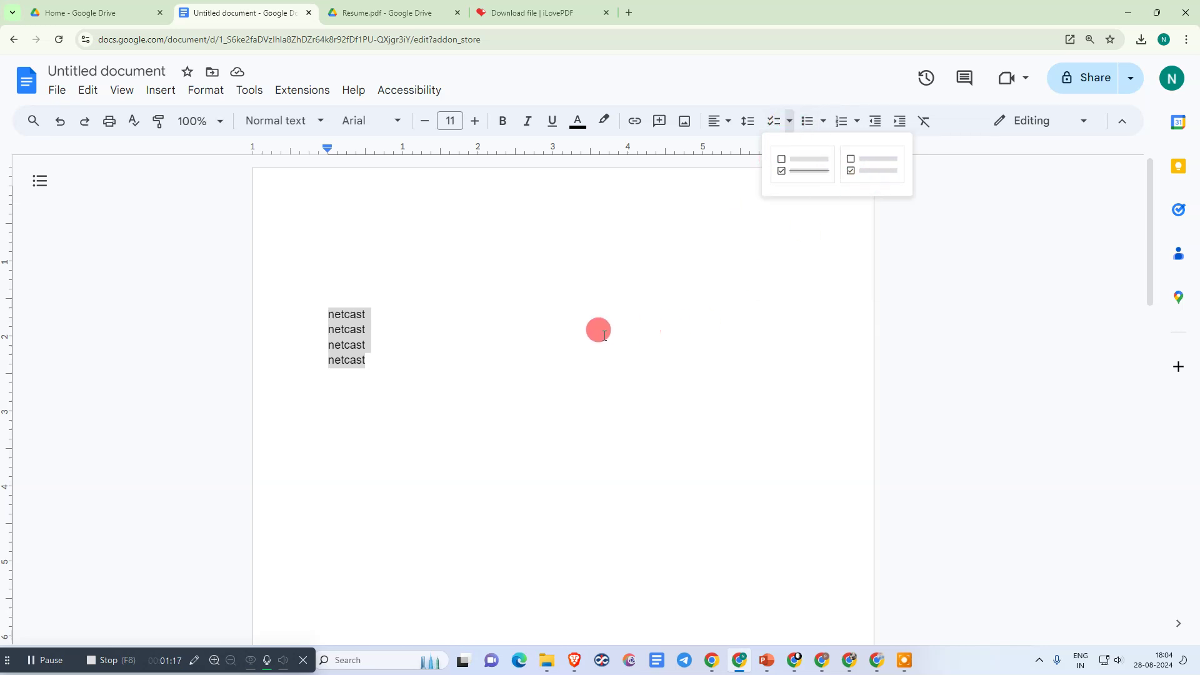
{"action": "left_click", "coordinate": [604, 335]}
{"action": "left_click_drag", "start_coordinate": [365, 361], "coordinate": [324, 309]}
{"action": "left_click", "coordinate": [388, 294]}
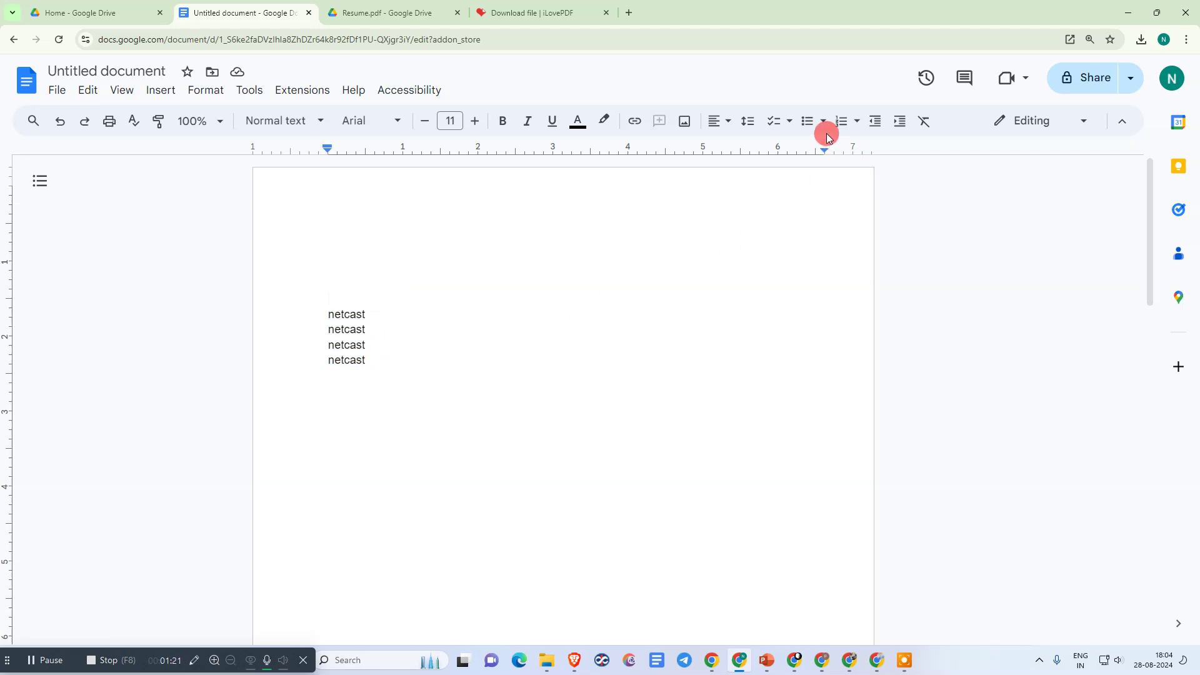
Step: Format the four netcast lines as a numbered list with the "1., a., i." preset
{"action": "left_click_drag", "start_coordinate": [375, 364], "coordinate": [305, 313]}
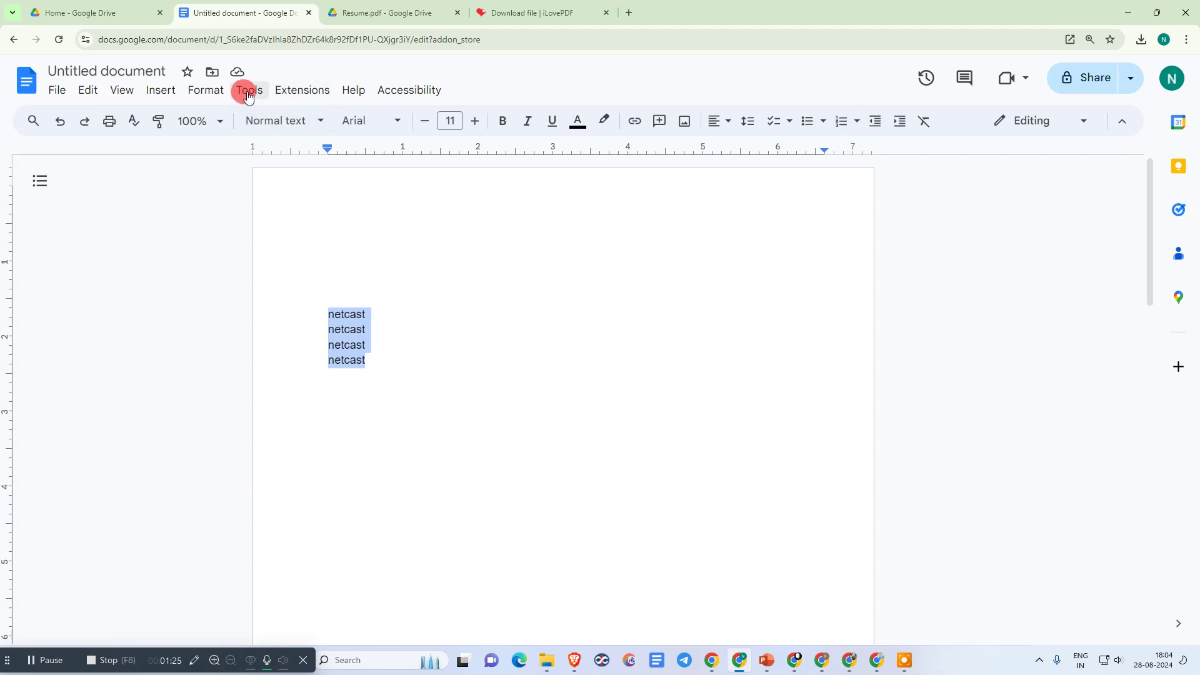
{"action": "left_click", "coordinate": [856, 122]}
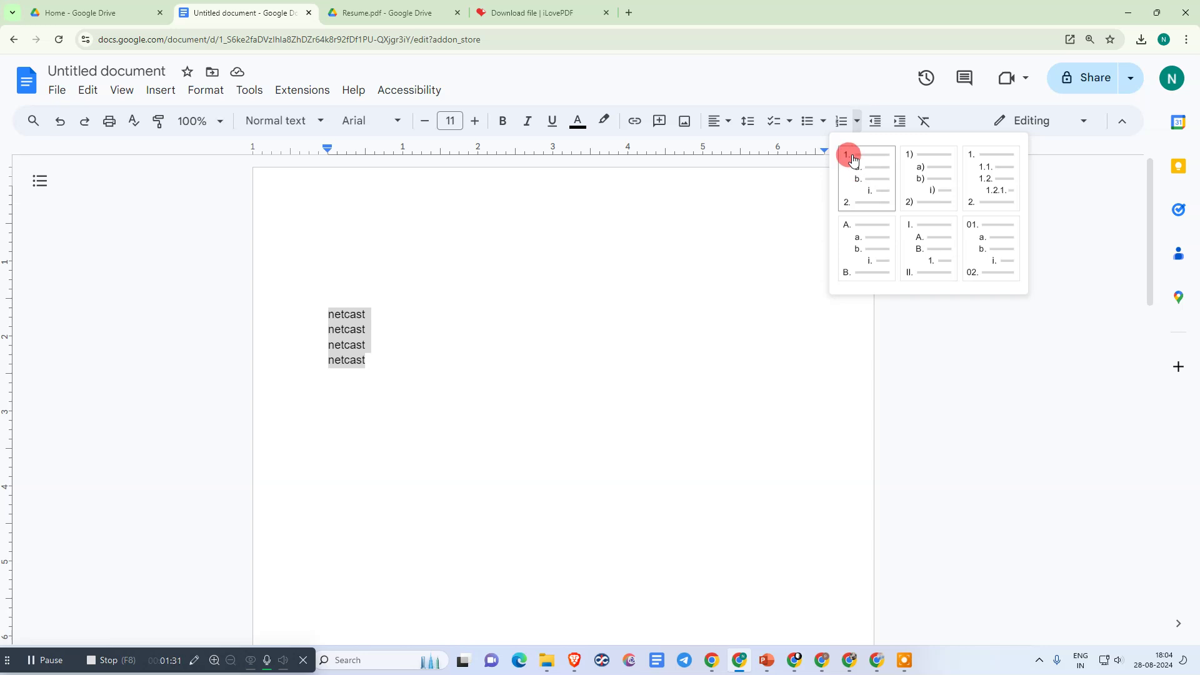
{"action": "left_click", "coordinate": [857, 174]}
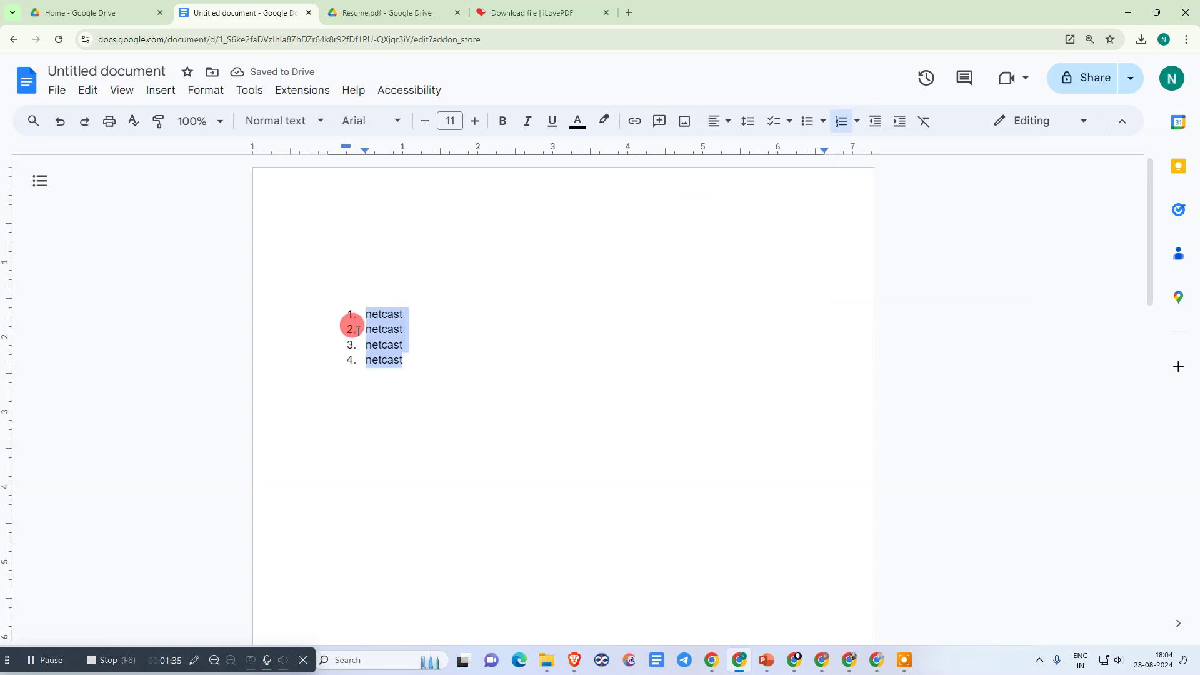
Step: Switch the netcast list to the "1), a), i)" preset and after that to the "1., 1.1., 1.2.1." preset
{"action": "left_click", "coordinate": [857, 123]}
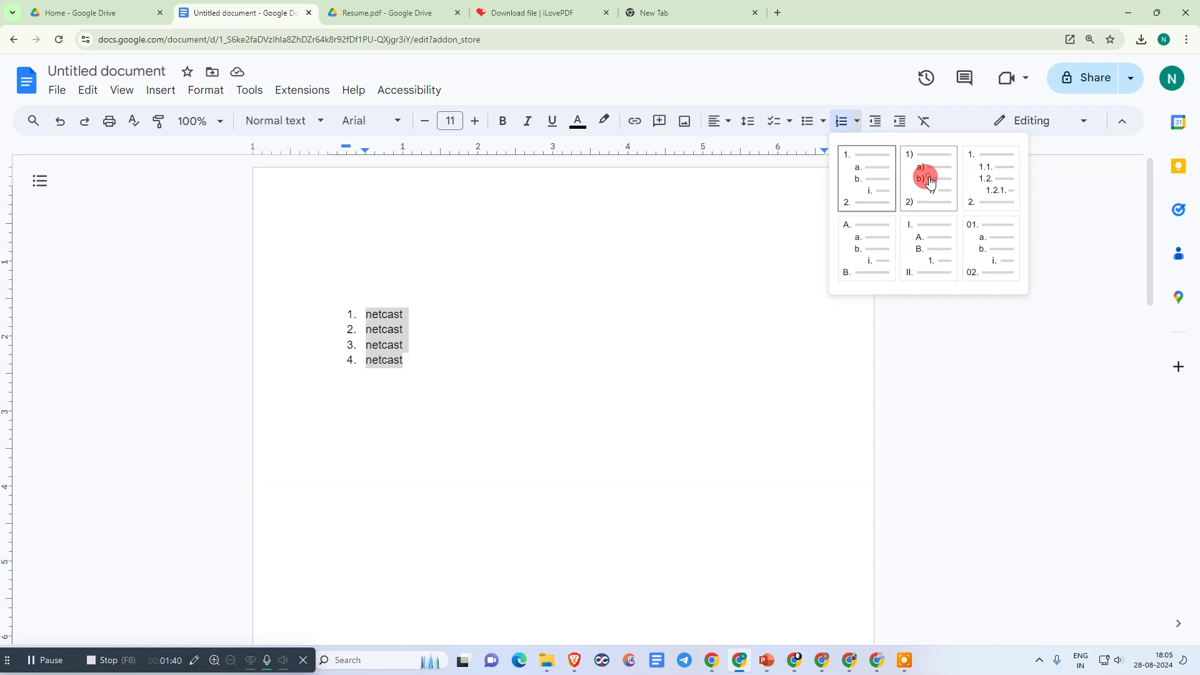
{"action": "left_click", "coordinate": [929, 180]}
{"action": "left_click", "coordinate": [859, 124]}
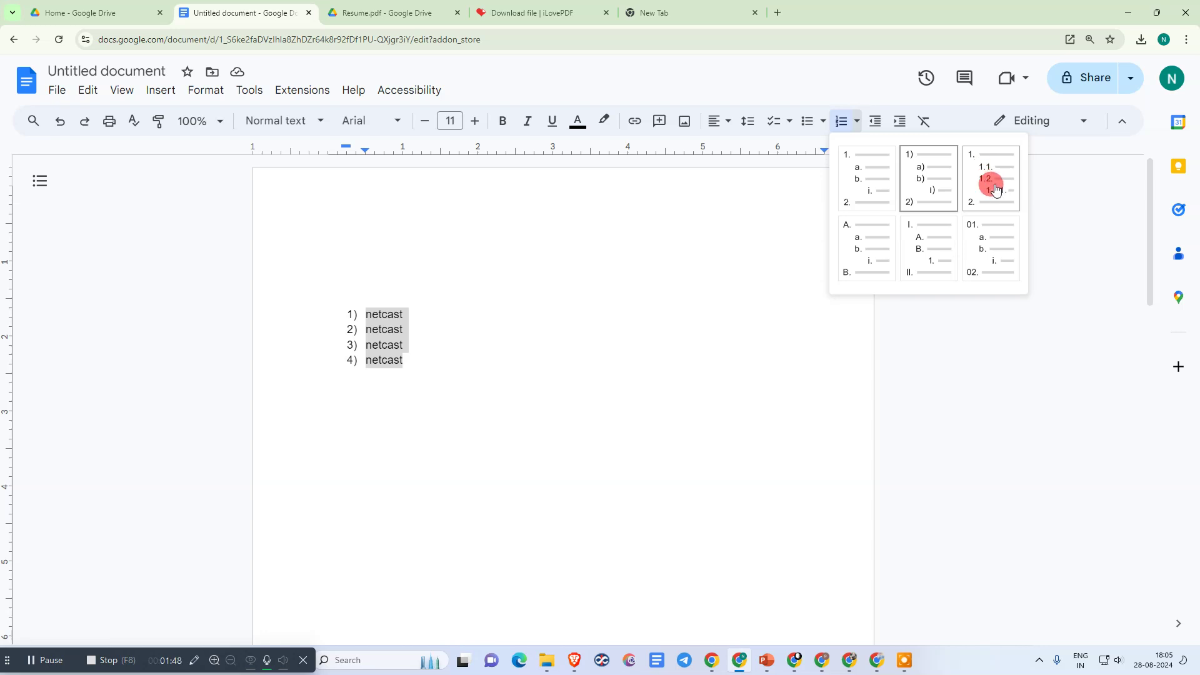
{"action": "left_click", "coordinate": [995, 189]}
{"action": "left_click", "coordinate": [856, 121]}
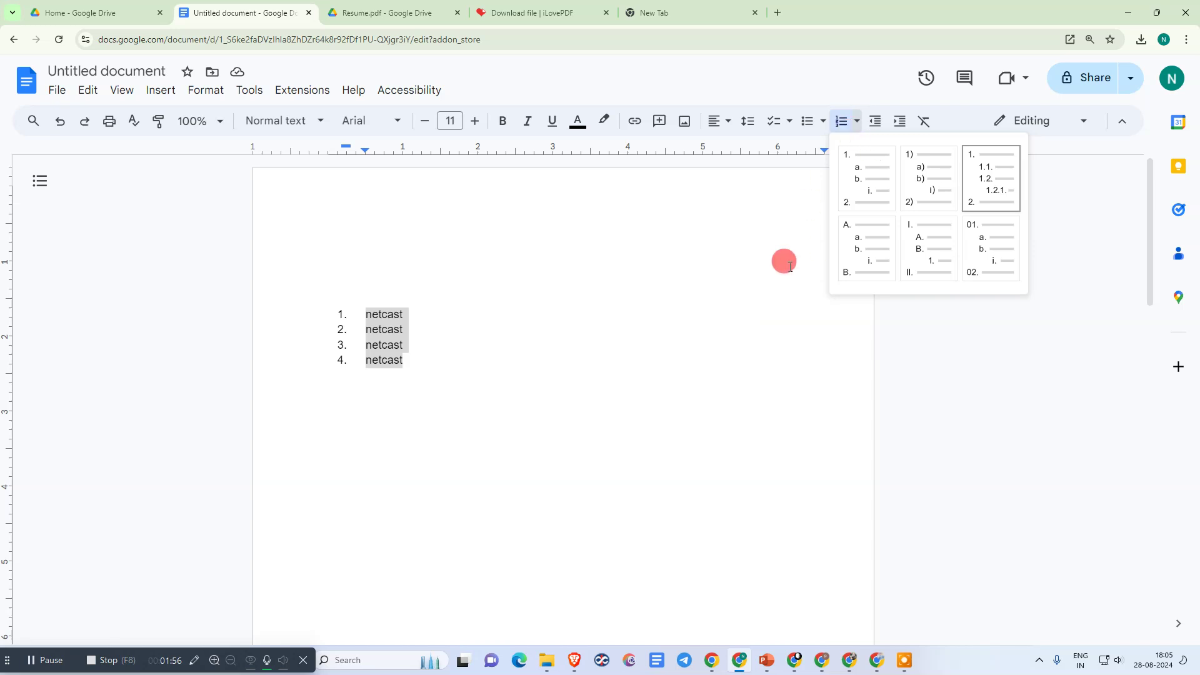
{"action": "key", "text": "Escape"}
Step: Return all four netcast items to the "1., a., i." numbering preset
{"action": "left_click_drag", "start_coordinate": [417, 362], "coordinate": [338, 300]}
{"action": "left_click_drag", "start_coordinate": [409, 361], "coordinate": [367, 312]}
{"action": "left_click", "coordinate": [856, 121]}
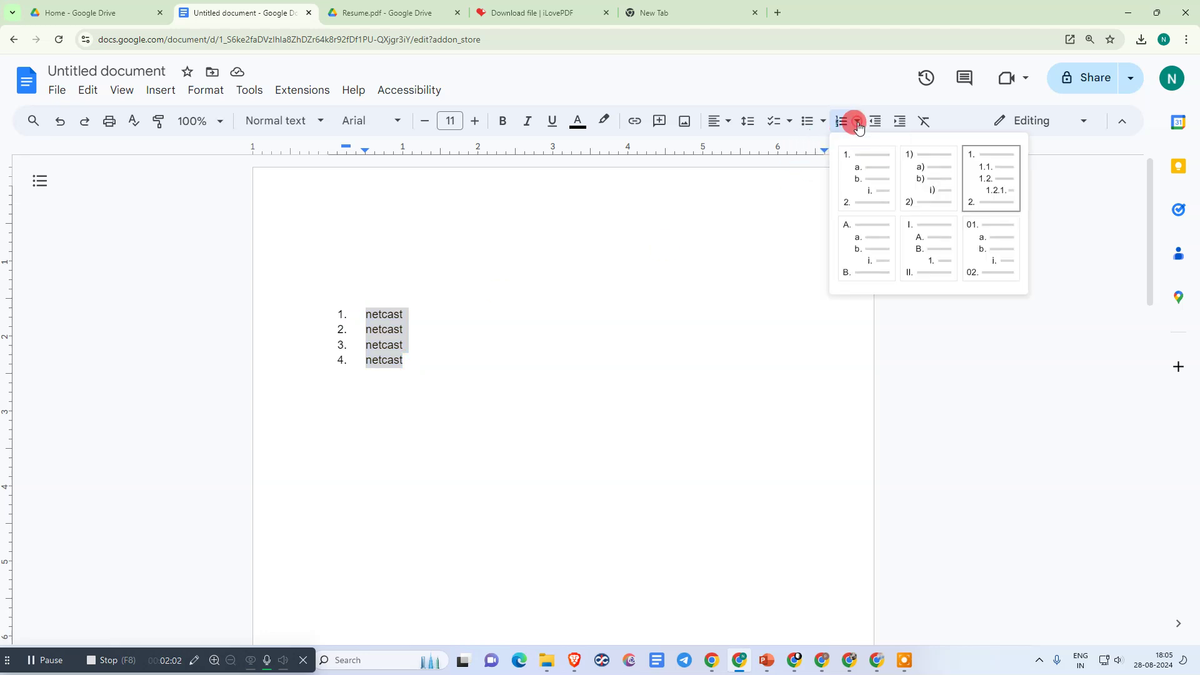
{"action": "left_click", "coordinate": [858, 191]}
{"action": "left_click", "coordinate": [853, 120]}
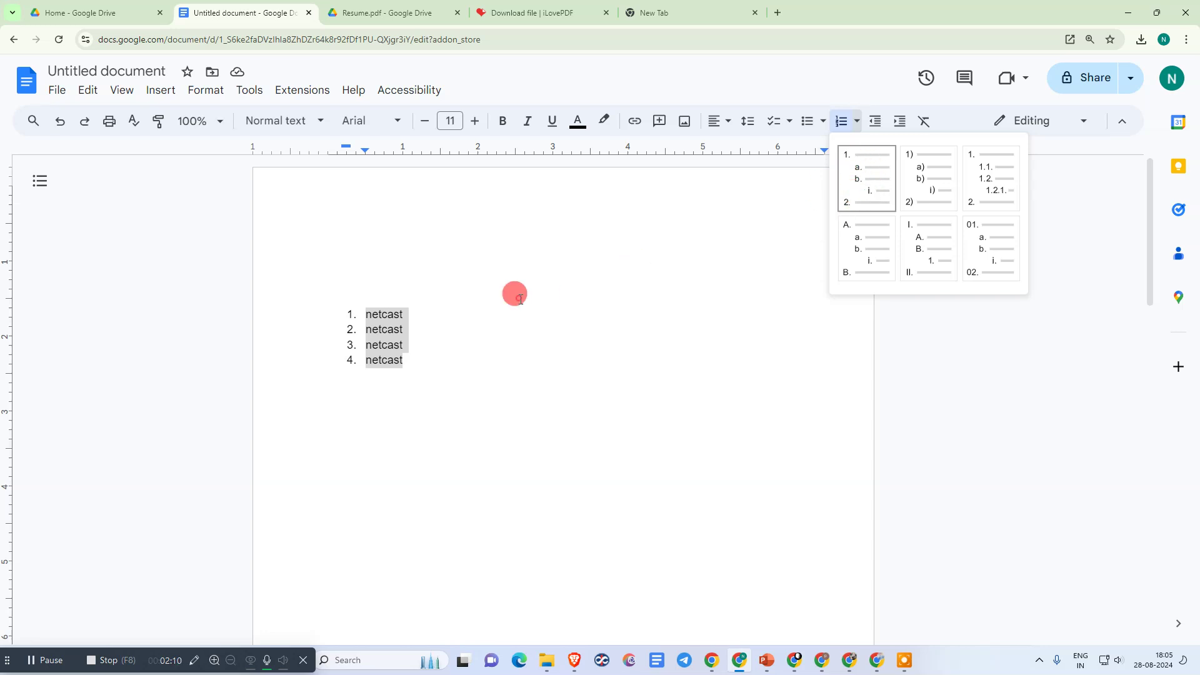
{"action": "left_click", "coordinate": [467, 308]}
{"action": "left_click", "coordinate": [420, 312]}
Step: Add three indented sub-items under the first netcast item: "askldfskdj", "asdfasdfasd" and "asdfasdfsadf"
{"action": "left_click", "coordinate": [673, 319]}
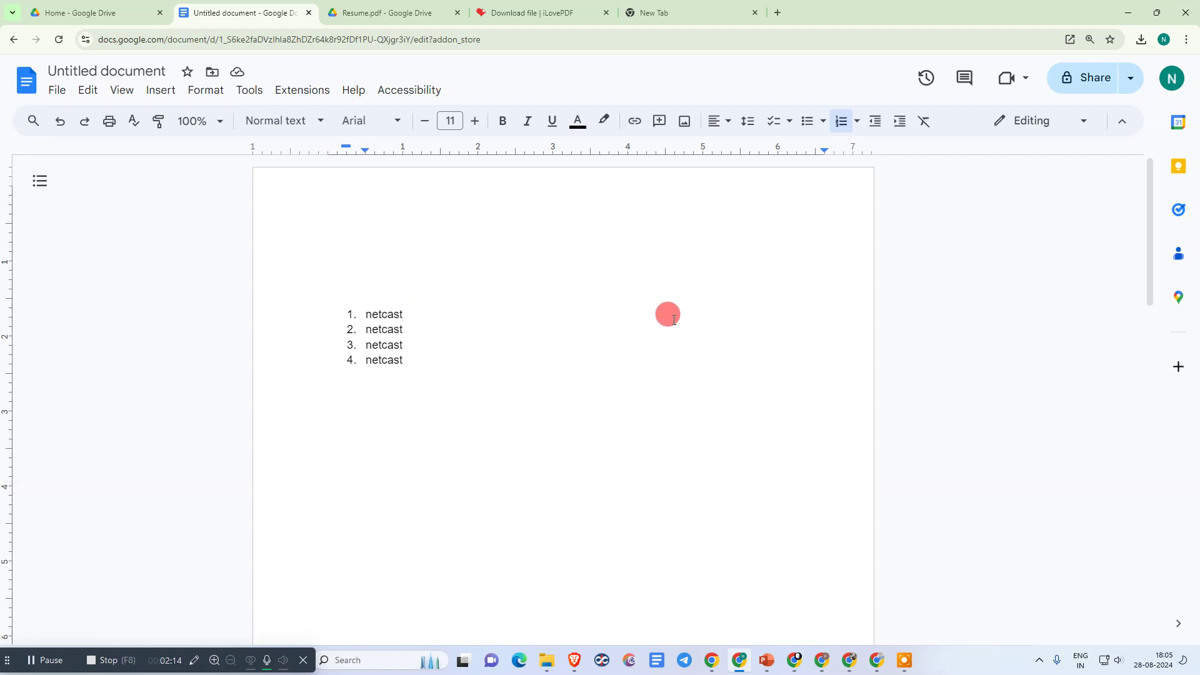
{"action": "key", "text": "Return"}
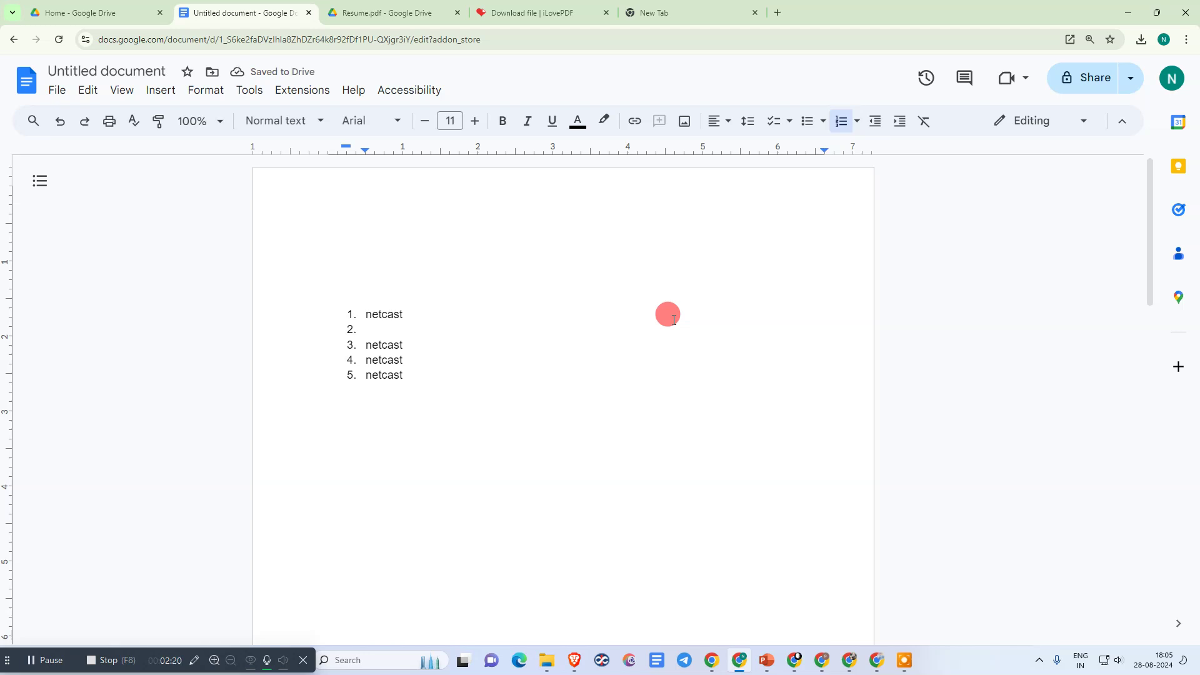
{"action": "key", "text": "Tab"}
{"action": "key", "text": "Return"}
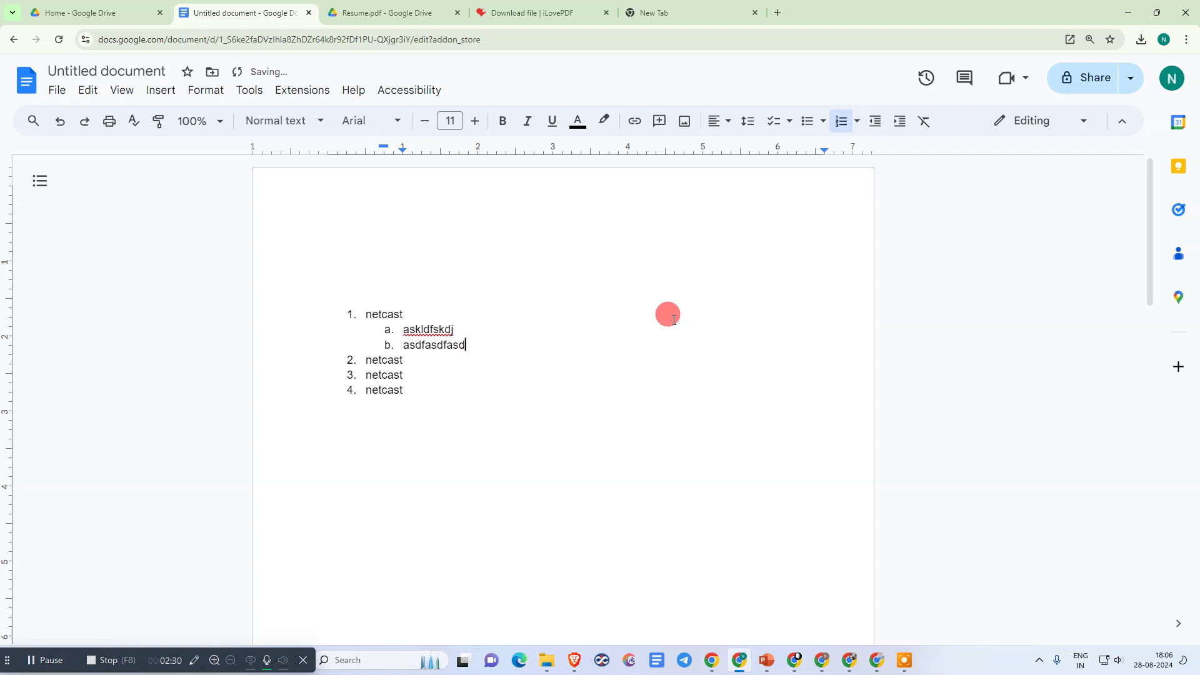
{"action": "key", "text": "Return"}
{"action": "type", "text": "asdfasdfsadf"}
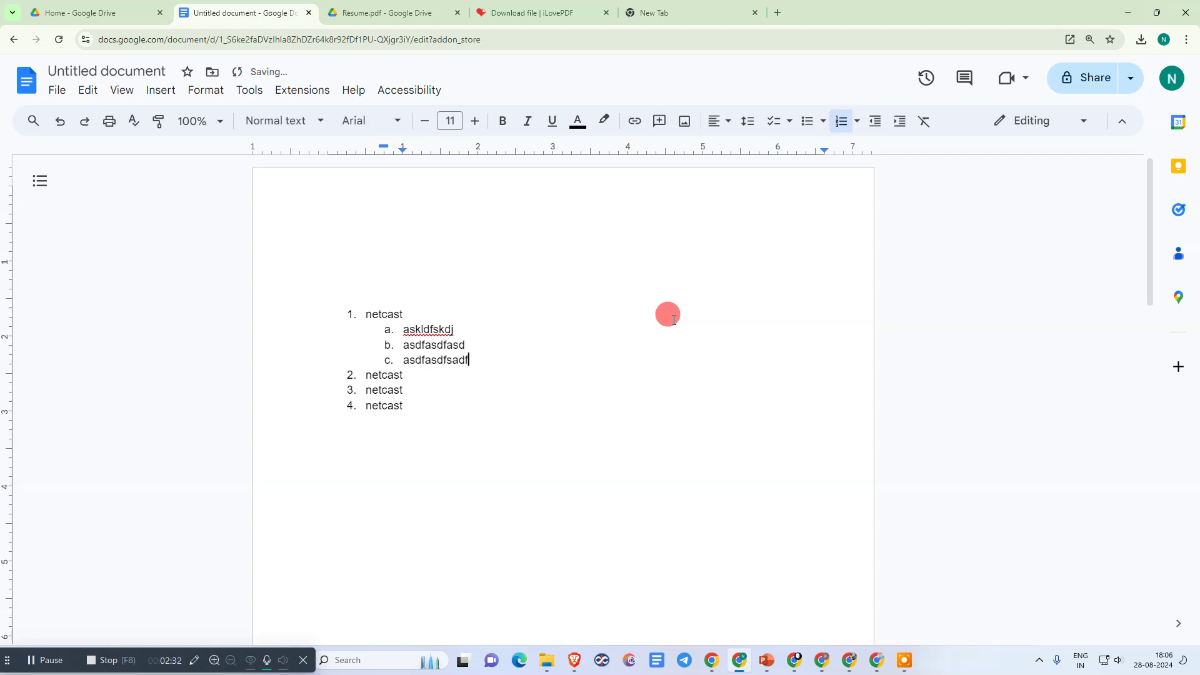
Step: Add three top-level numbered items below the sub-items: "asdfasdfasdf", "asdfasdf" and "asdfasdf"
{"action": "key", "text": "Return"}
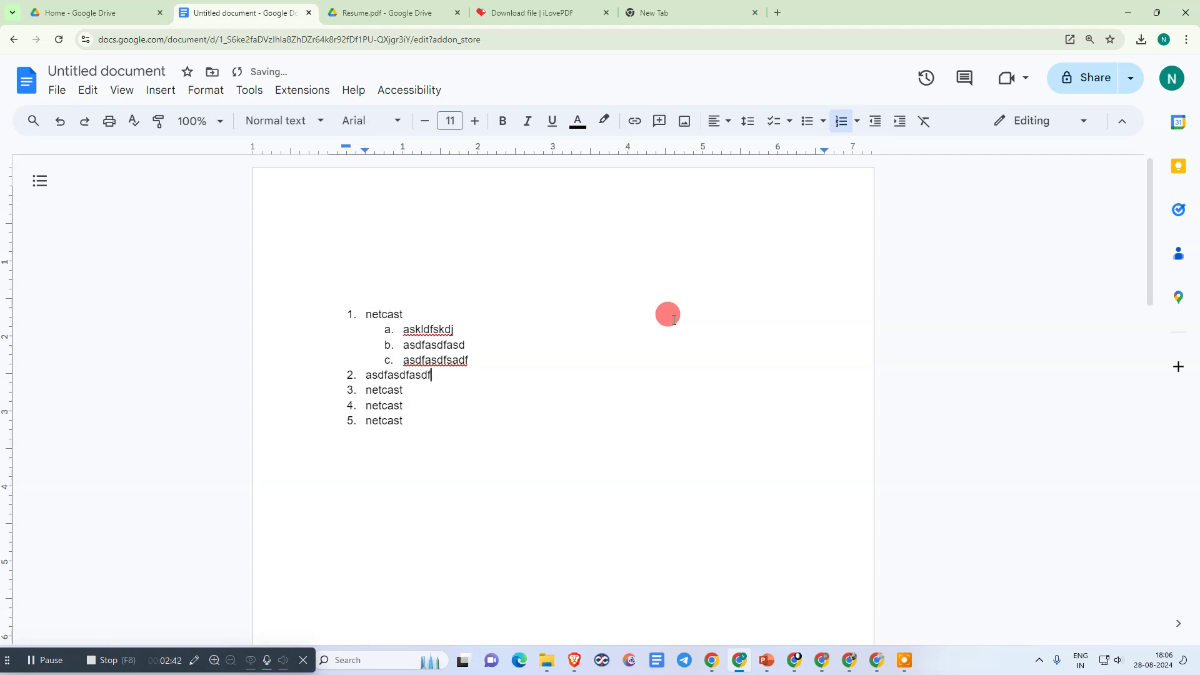
{"action": "key", "text": "Return"}
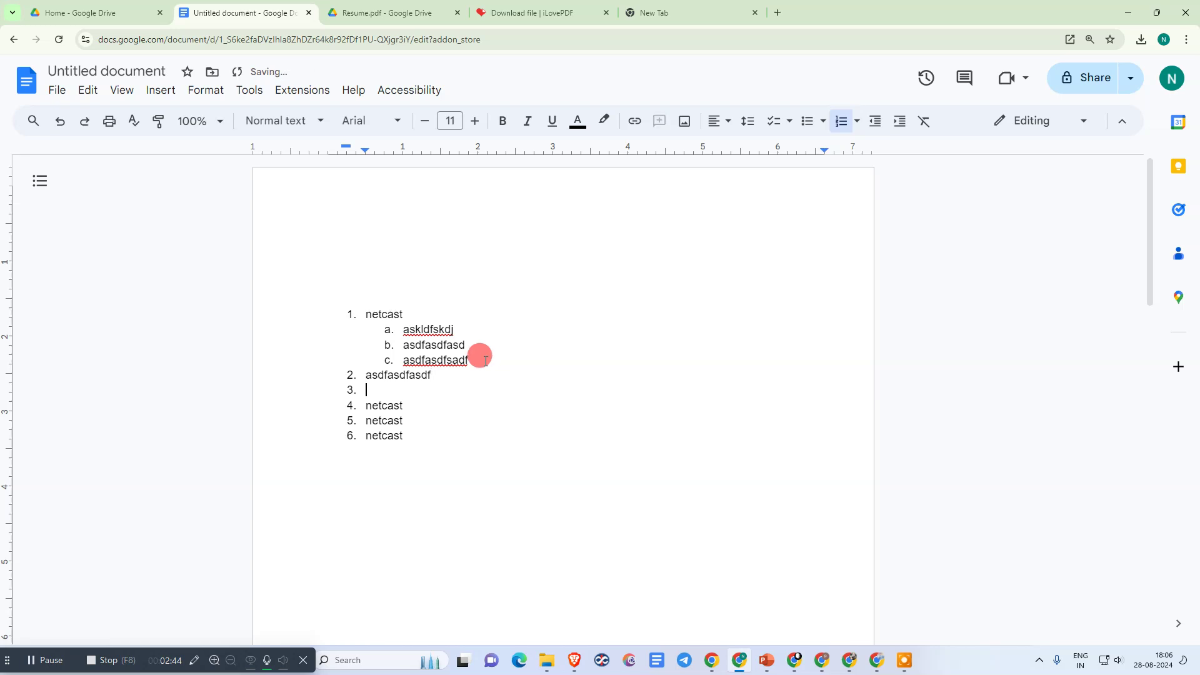
{"action": "key", "text": "Return"}
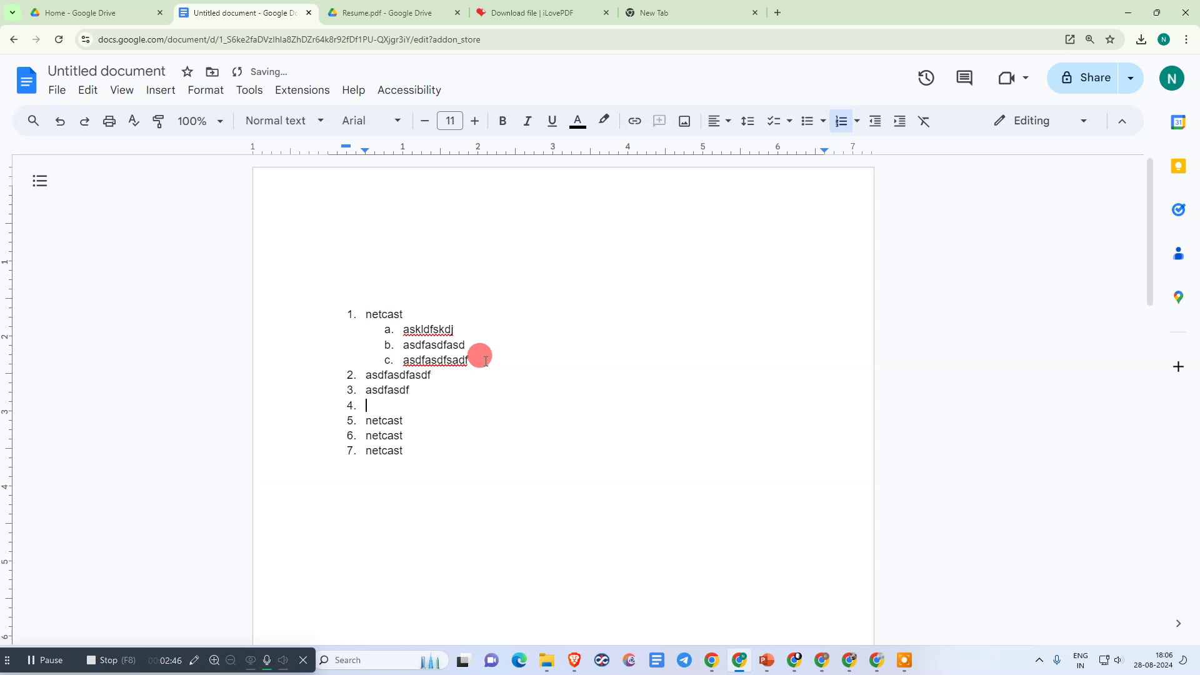
{"action": "left_click_drag", "start_coordinate": [368, 394], "coordinate": [417, 393]}
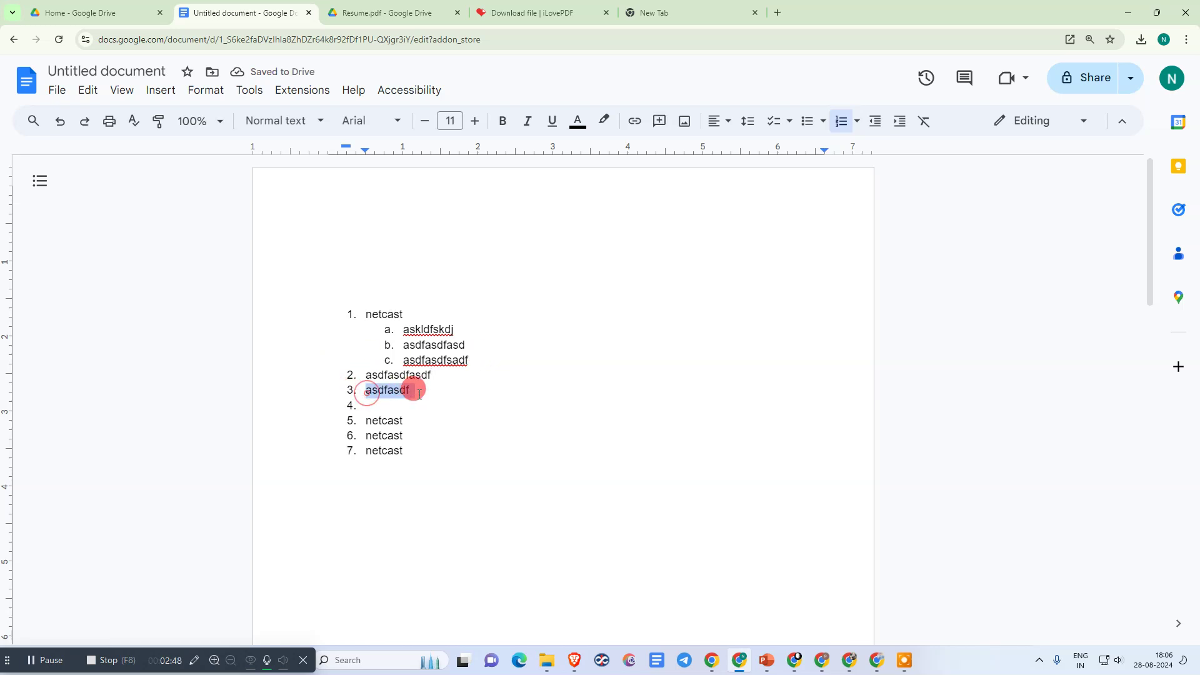
{"action": "left_click", "coordinate": [414, 407]}
{"action": "type", "text": "asdfasdf"}
{"action": "left_click", "coordinate": [442, 412]}
{"action": "left_click_drag", "start_coordinate": [426, 453], "coordinate": [318, 299]}
{"action": "left_click", "coordinate": [405, 394]}
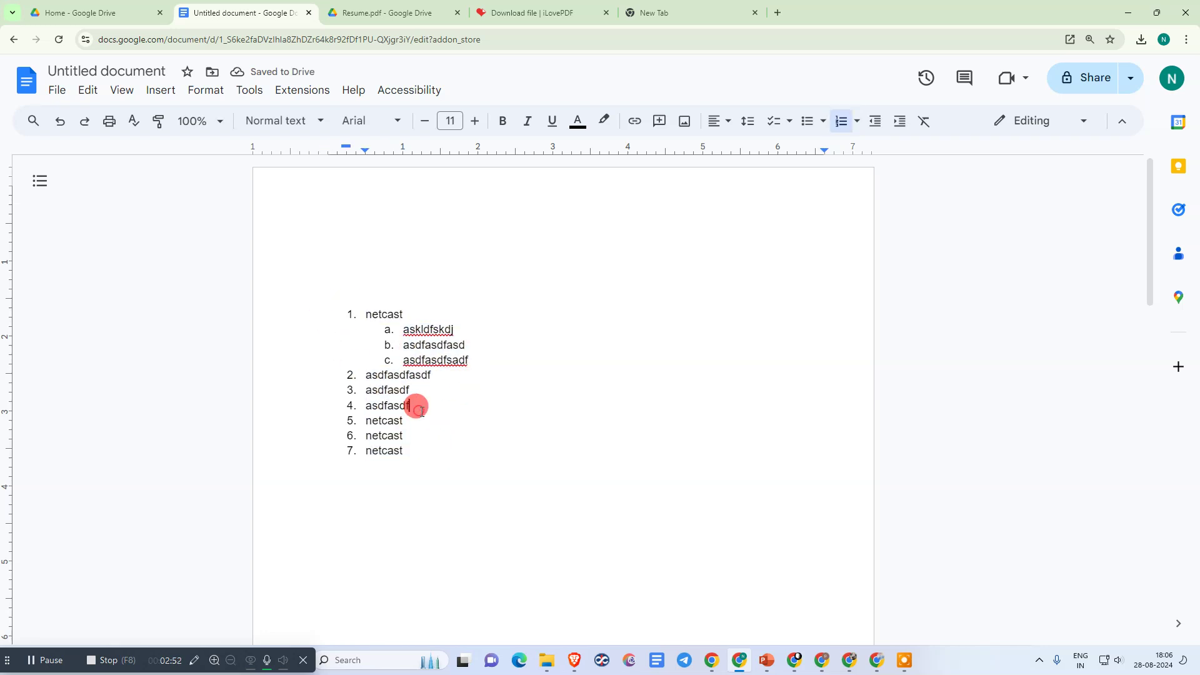
{"action": "left_click_drag", "start_coordinate": [405, 450], "coordinate": [326, 321]}
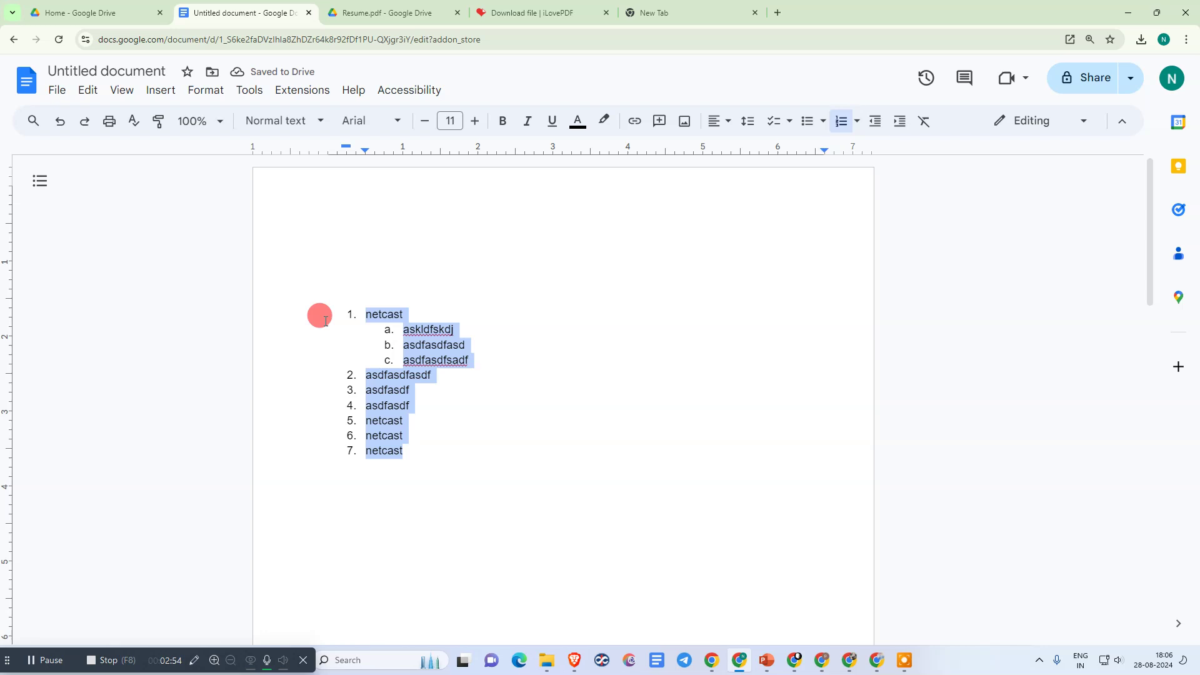
{"action": "left_click", "coordinate": [388, 421]}
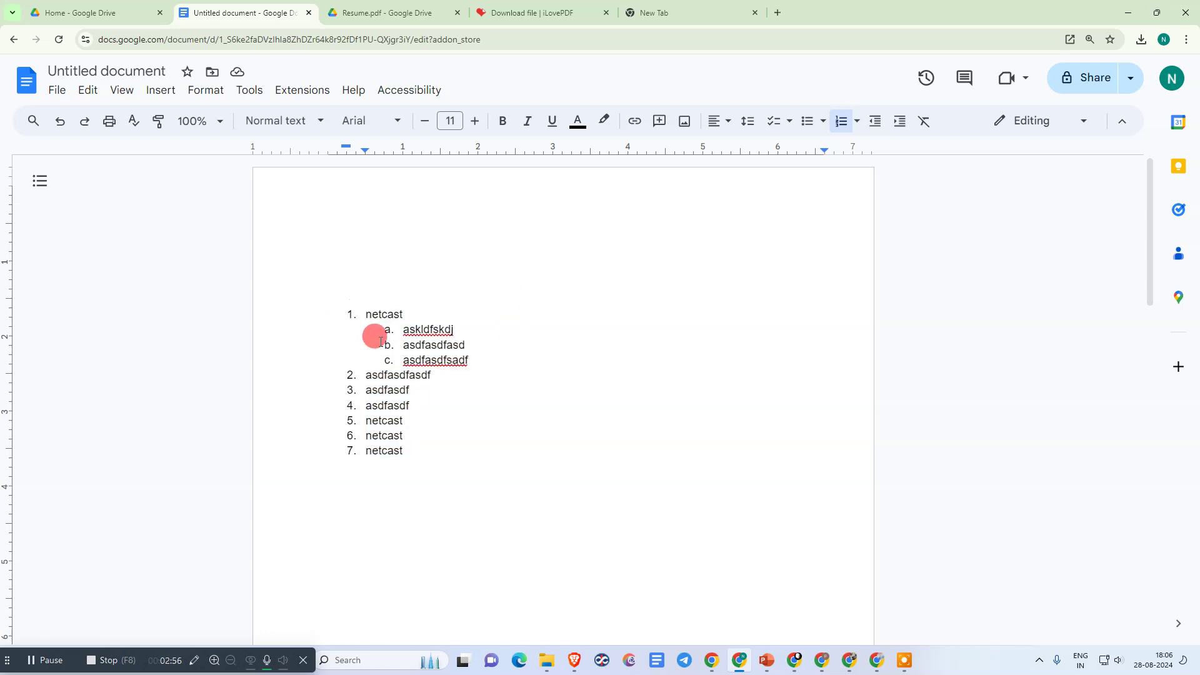
{"action": "left_click_drag", "start_coordinate": [415, 447], "coordinate": [356, 316]}
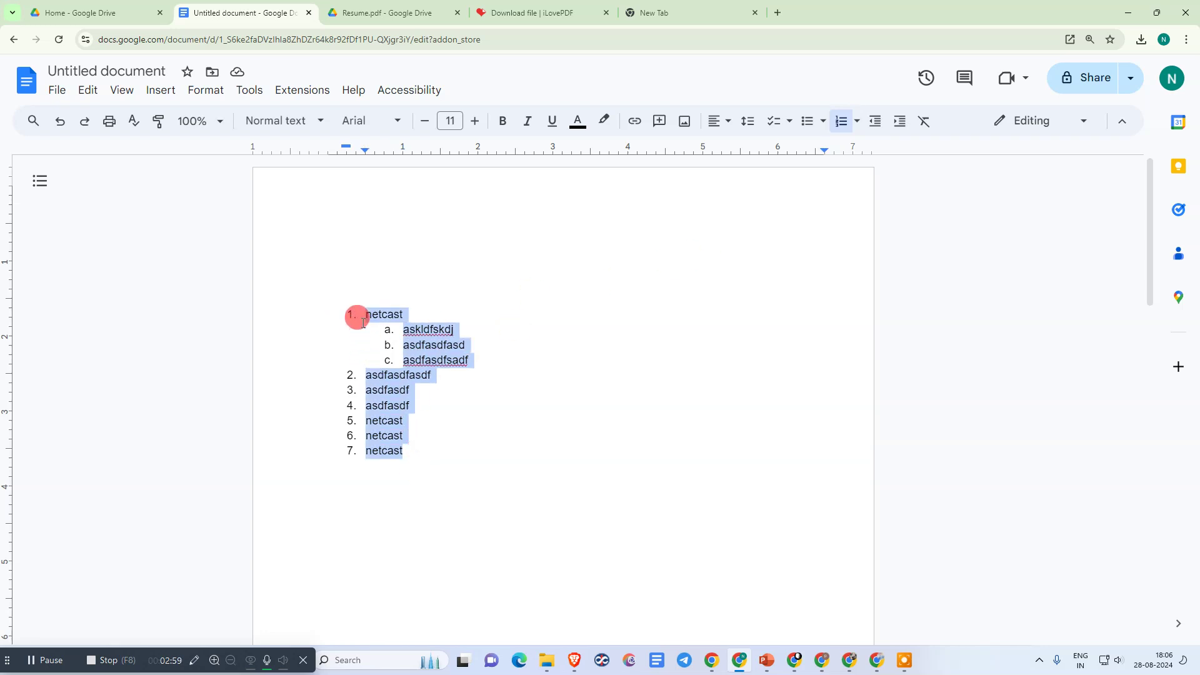
{"action": "left_click", "coordinate": [856, 121]}
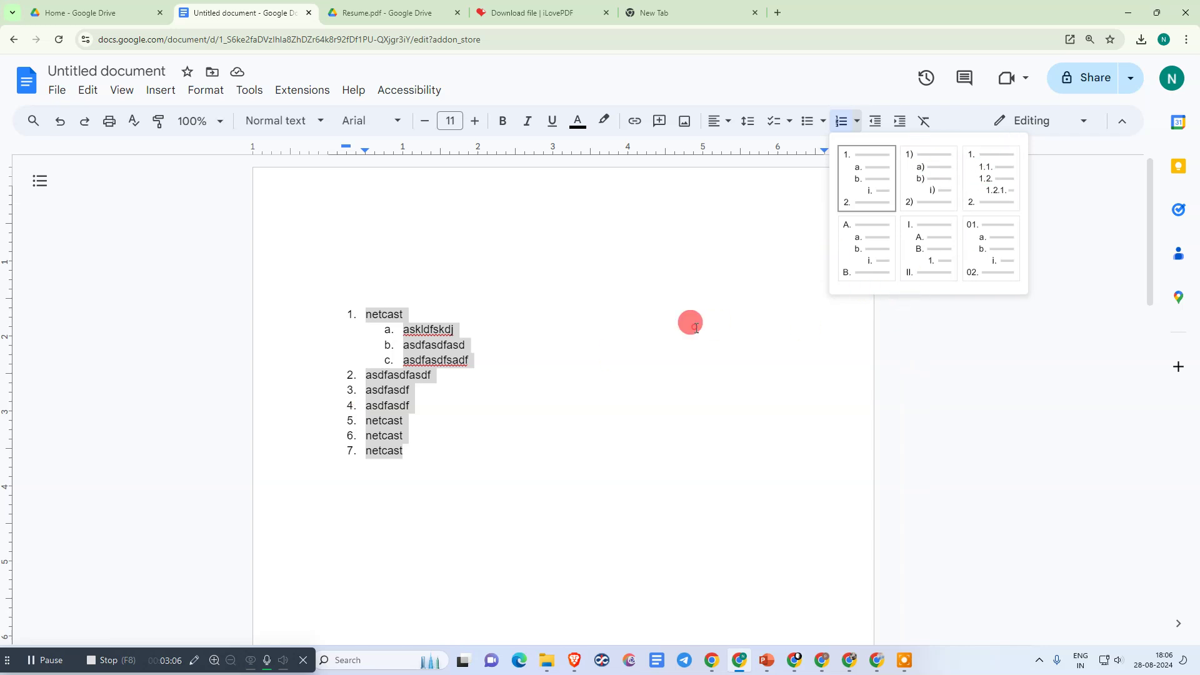
{"action": "left_click", "coordinate": [696, 328]}
{"action": "left_click", "coordinate": [821, 120]}
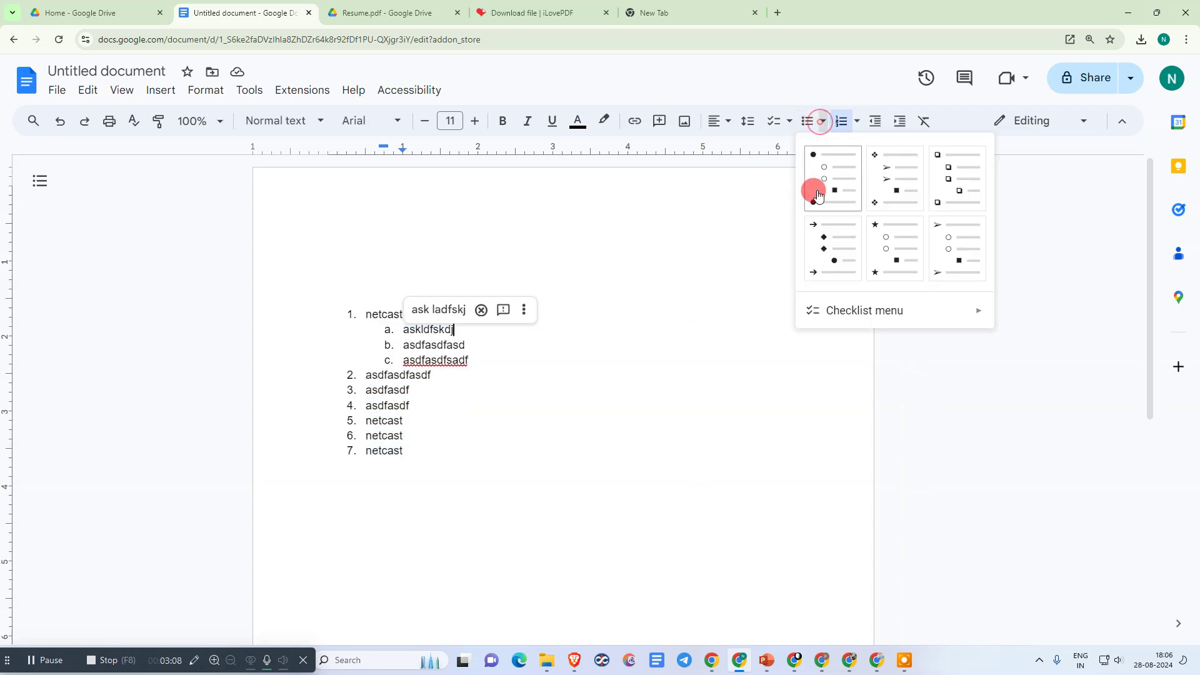
{"action": "left_click", "coordinate": [463, 431]}
Step: Undo the added sub-items and top-level items until only the four numbered netcast items remain
{"action": "key", "text": "ctrl+z"}
{"action": "key", "text": "ctrl+z"}
{"action": "key", "text": "ctrl+z"}
{"action": "key", "text": "ctrl+z"}
{"action": "key", "text": "ctrl+z"}
{"action": "key", "text": "ctrl+z"}
{"action": "key", "text": "ctrl+z"}
{"action": "key", "text": "ctrl+z"}
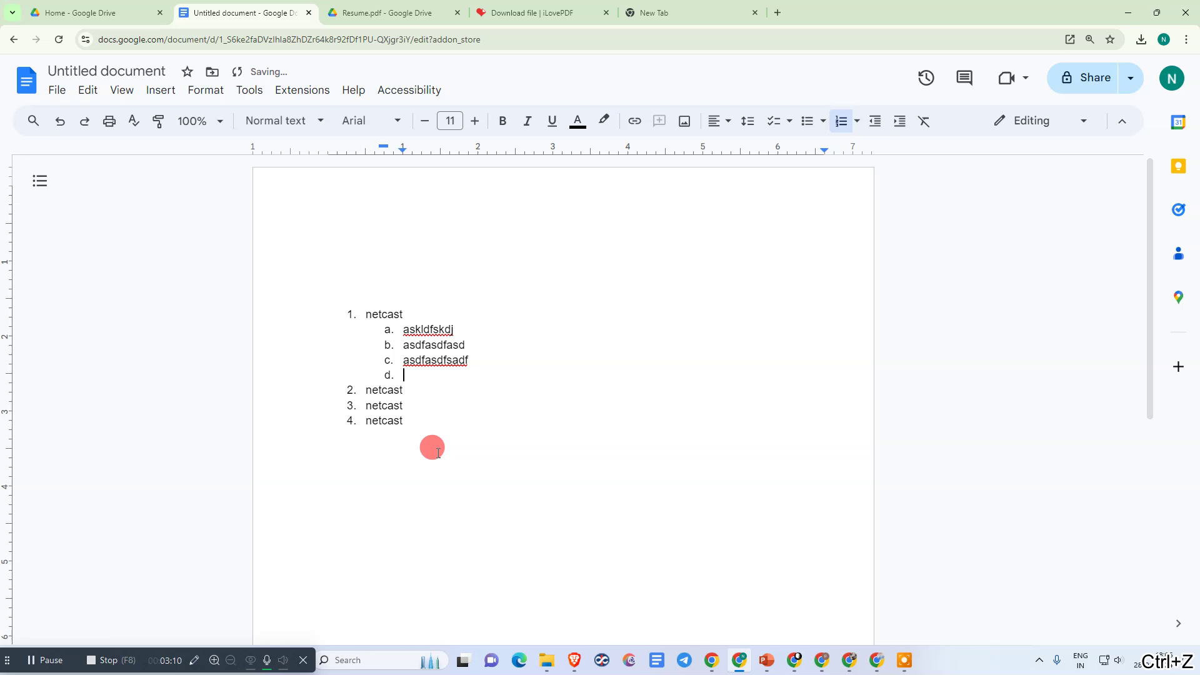
{"action": "key", "text": "ctrl+z"}
{"action": "key", "text": "ctrl+z"}
Step: Convert all four netcast items to a bulleted list with the filled circle, hollow circle, square preset
{"action": "left_click_drag", "start_coordinate": [422, 367], "coordinate": [471, 282]}
{"action": "left_click", "coordinate": [823, 121]}
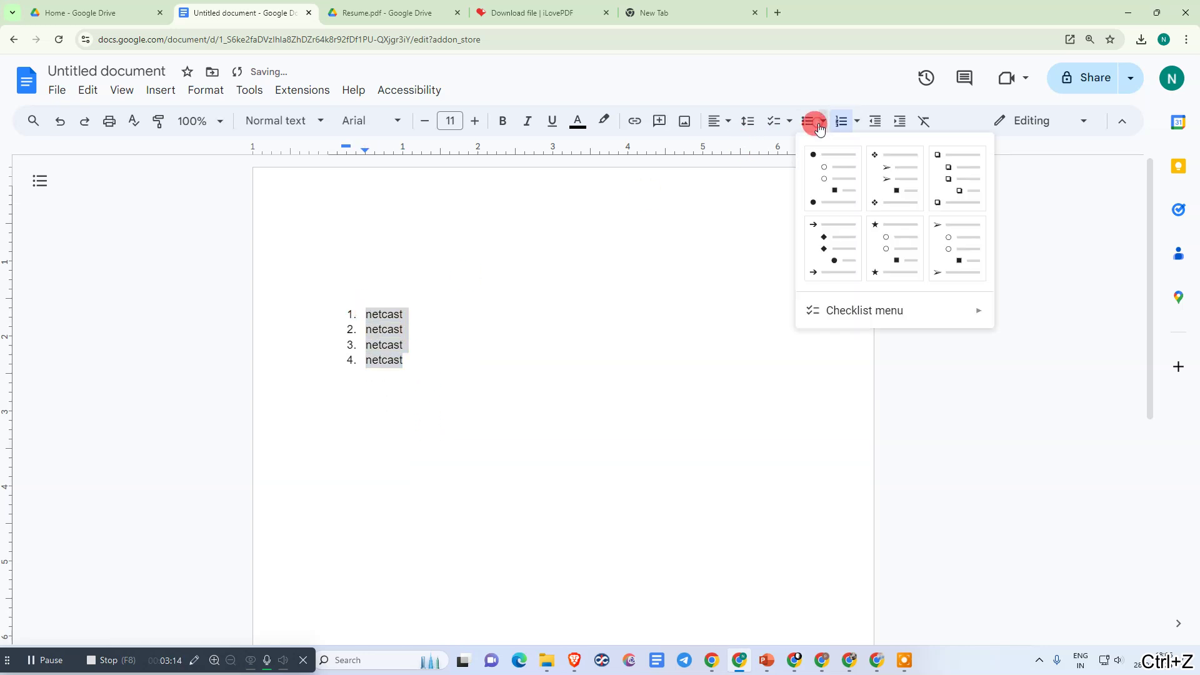
{"action": "left_click", "coordinate": [818, 174]}
Step: Add four indented sub-bullets under the first netcast item: "sdfasdf", "asdfasdf", "asdfsadf" and "asdfasdf"
{"action": "left_click", "coordinate": [414, 312]}
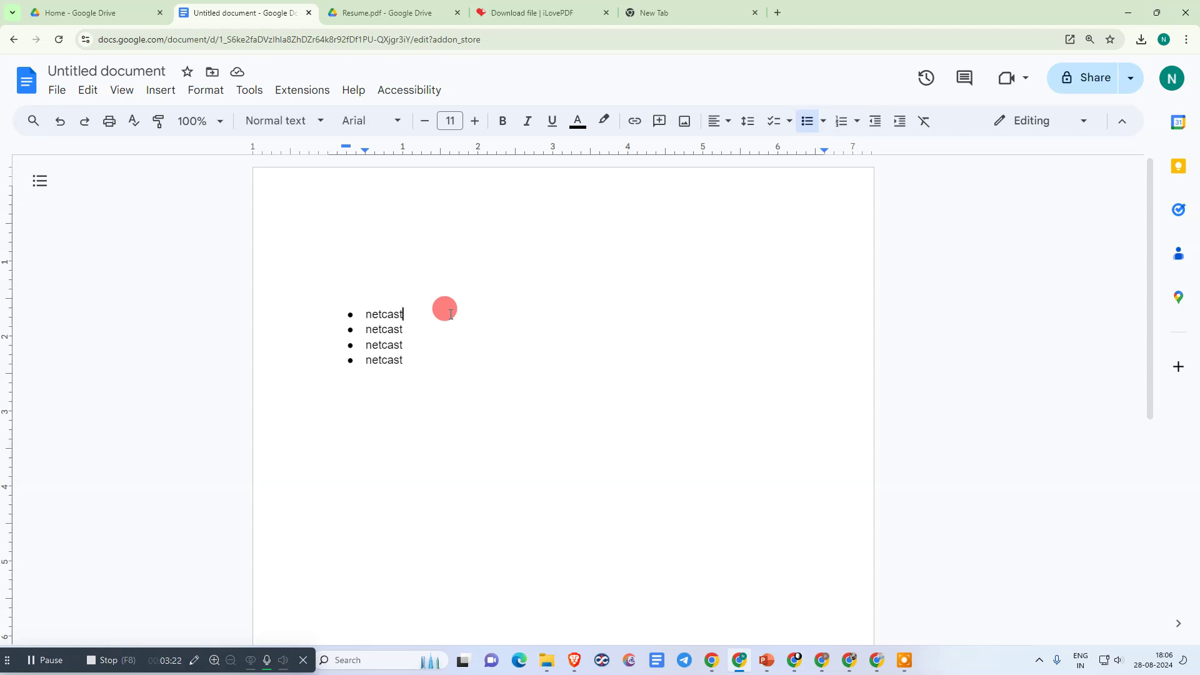
{"action": "key", "text": "Return"}
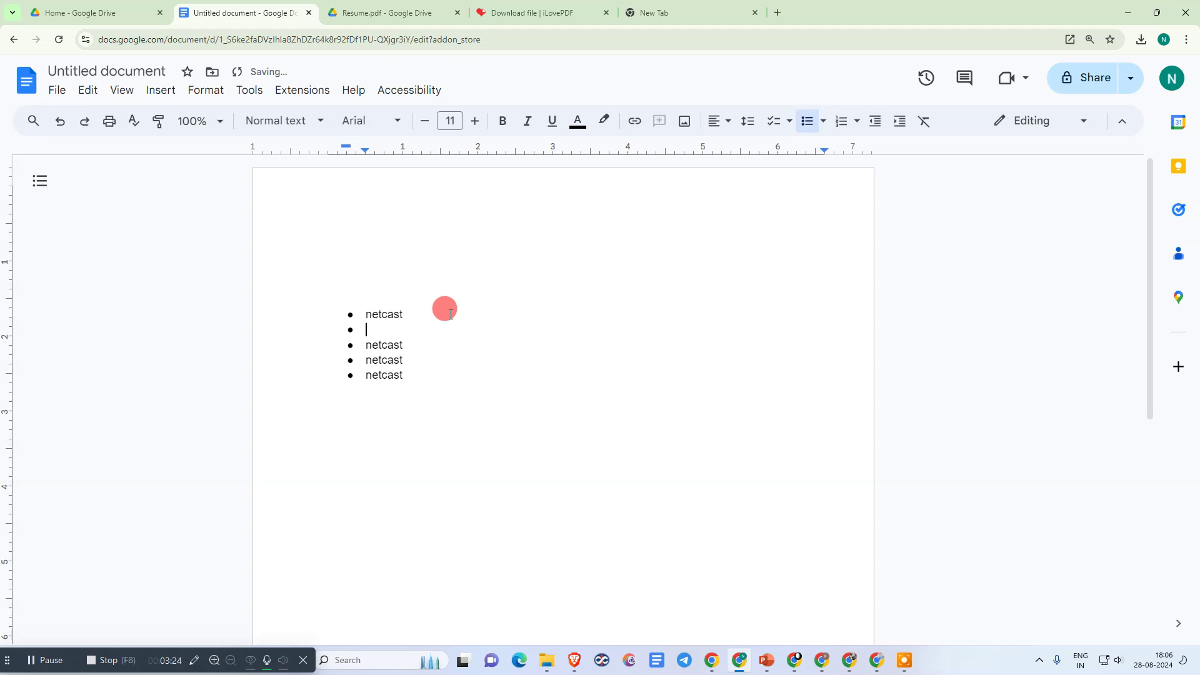
{"action": "type", "text": "sdfasdf"}
{"action": "key", "text": "Return"}
{"action": "type", "text": "asdfasdf"}
{"action": "key", "text": "Return"}
{"action": "type", "text": "asdfsadf"}
{"action": "key", "text": "Return"}
{"action": "type", "text": "asdfasdf"}
Step: Add top-level bullets "fasdfasdf" and "asdfasf" below the sub-bullets, followed by an empty bullet
{"action": "key", "text": "Return"}
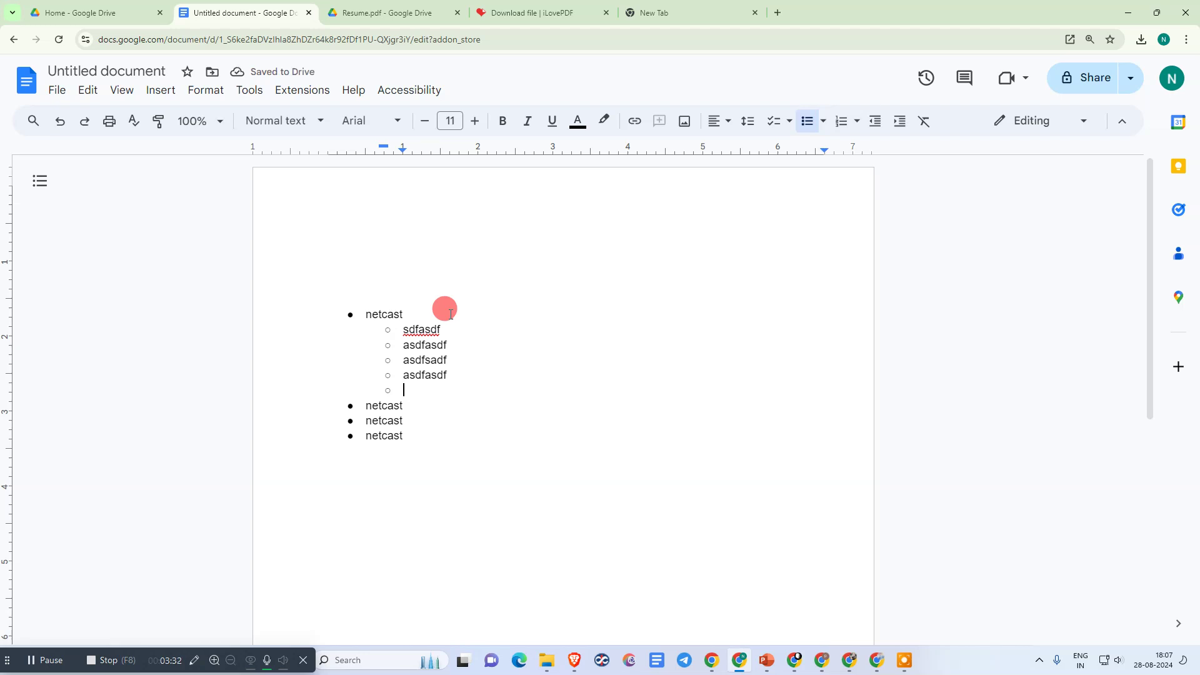
{"action": "key", "text": "shift+Tab"}
{"action": "type", "text": "fasdfasdf"}
{"action": "key", "text": "Return"}
{"action": "type", "text": "asdfasf"}
{"action": "key", "text": "Return"}
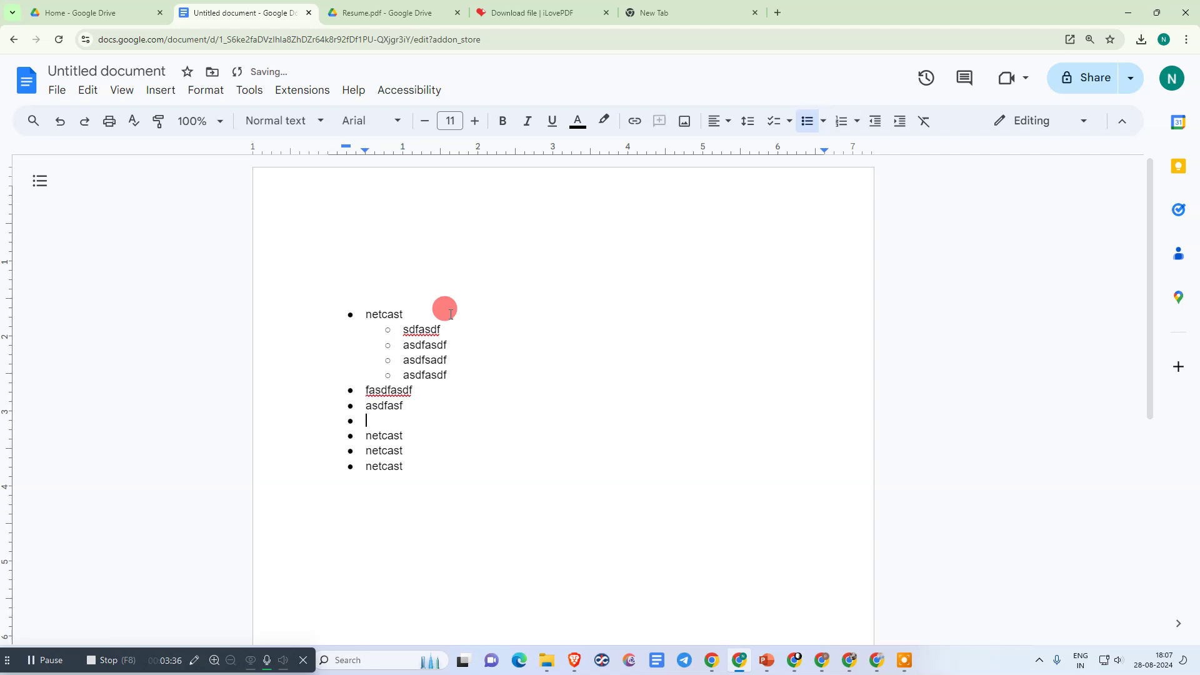